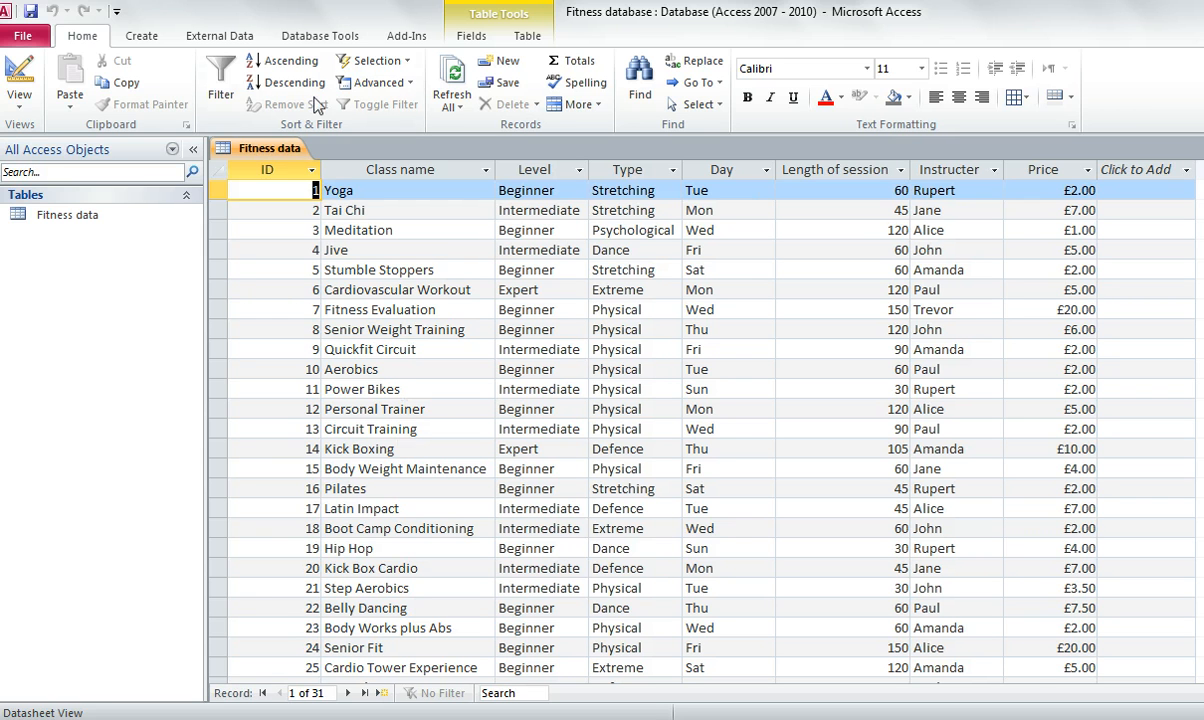
Start the Label Wizard for the Fitness data table and choose sheet feed as the label type
left_click(141, 37)
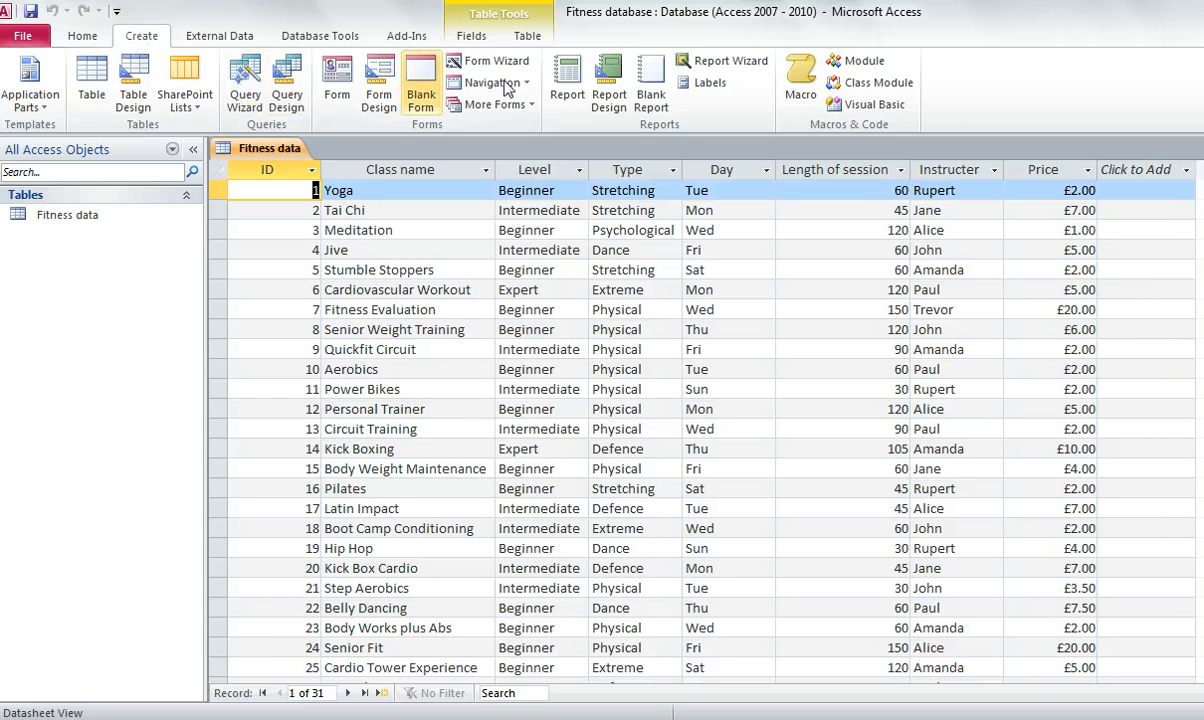
left_click(709, 87)
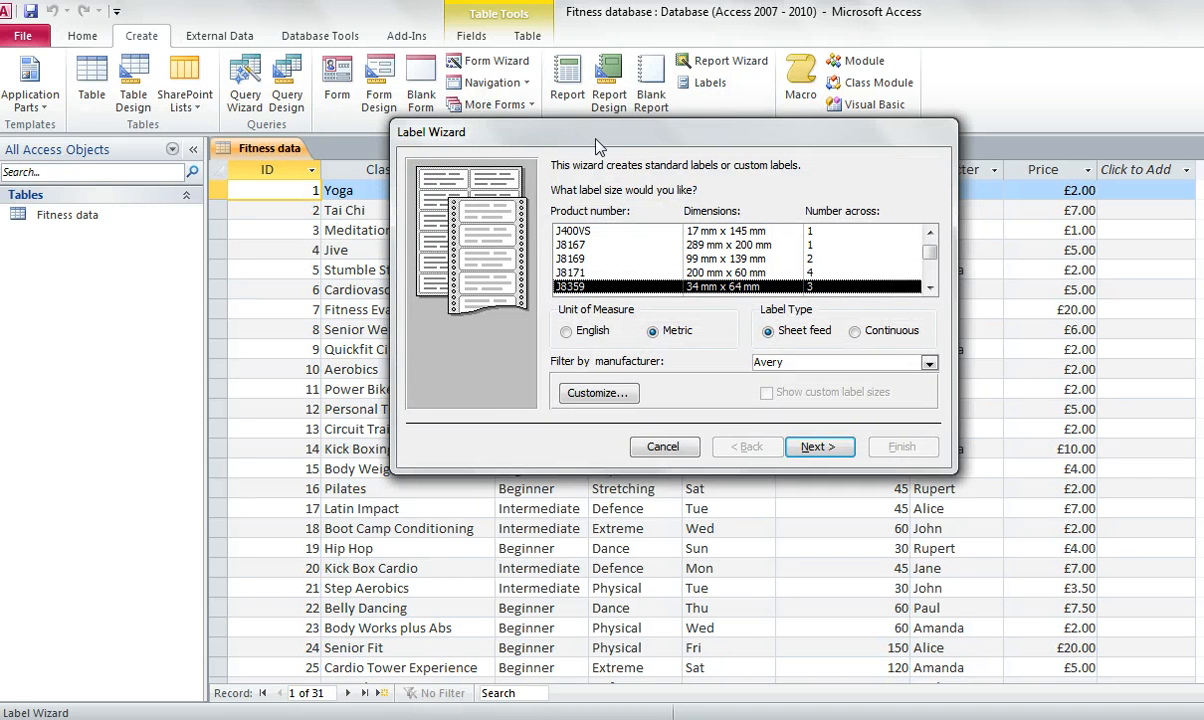
left_click_drag(560, 130, 518, 134)
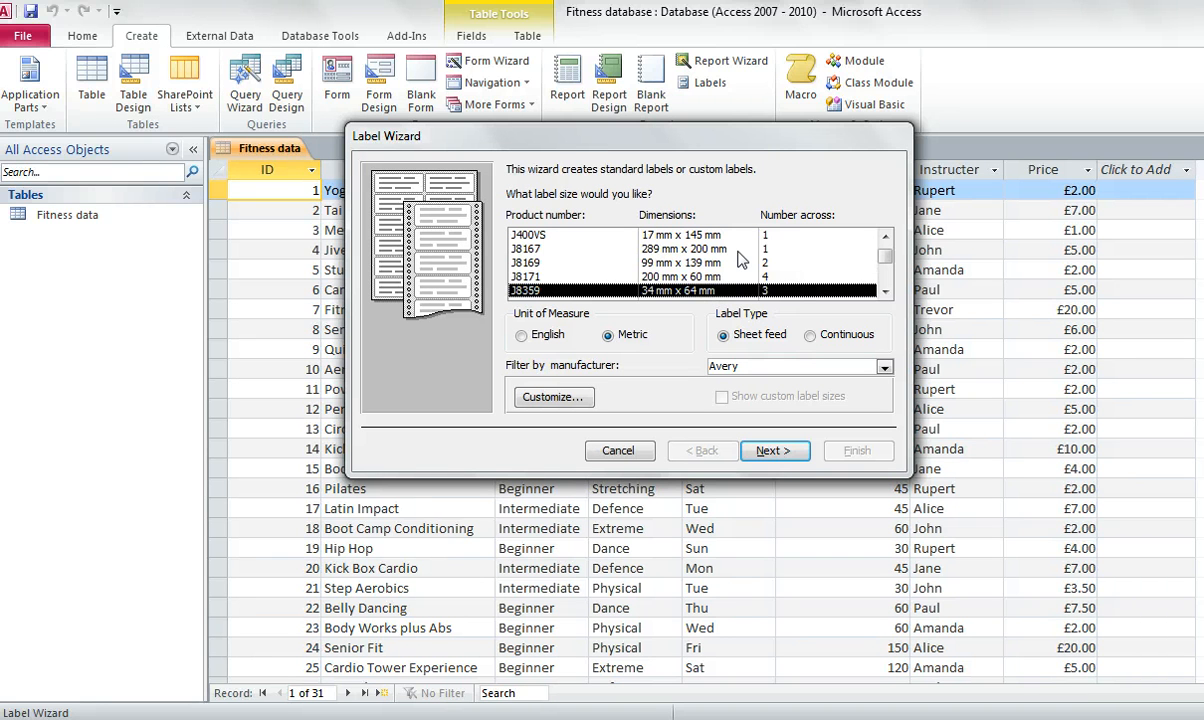
left_click(722, 336)
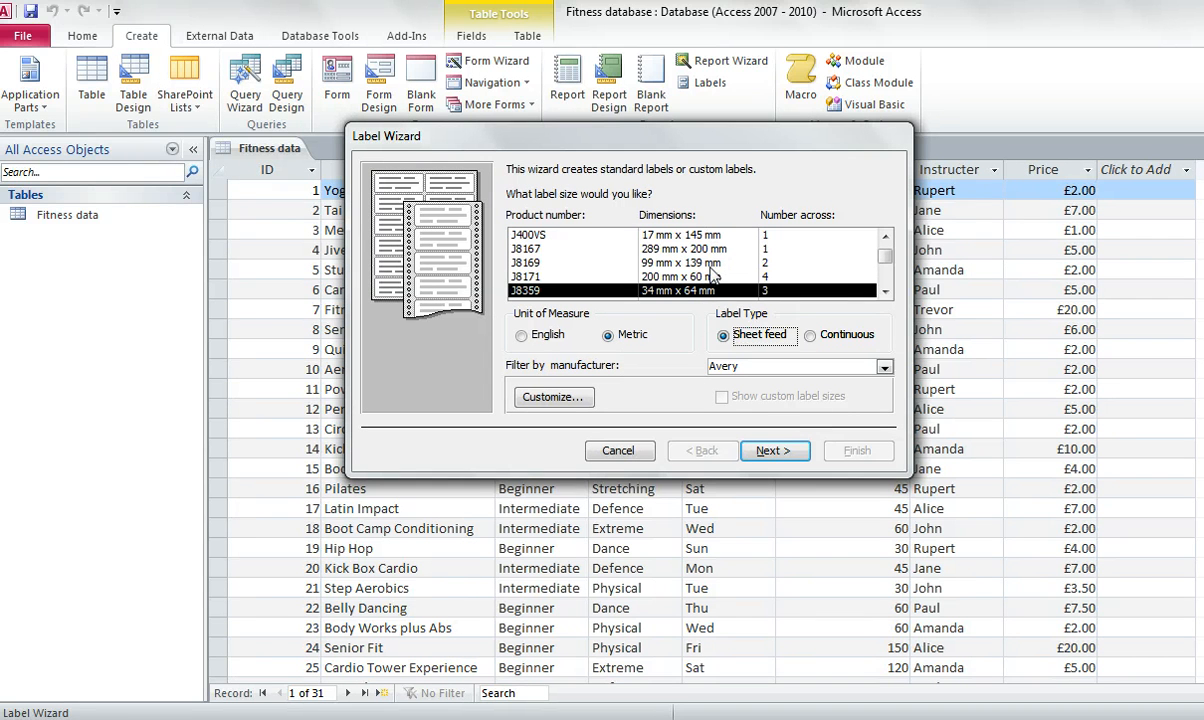
Choose the Avery J8655 label, 42 mm x 89 mm with two across, and proceed to the text appearance settings
left_click(884, 291)
left_click(884, 292)
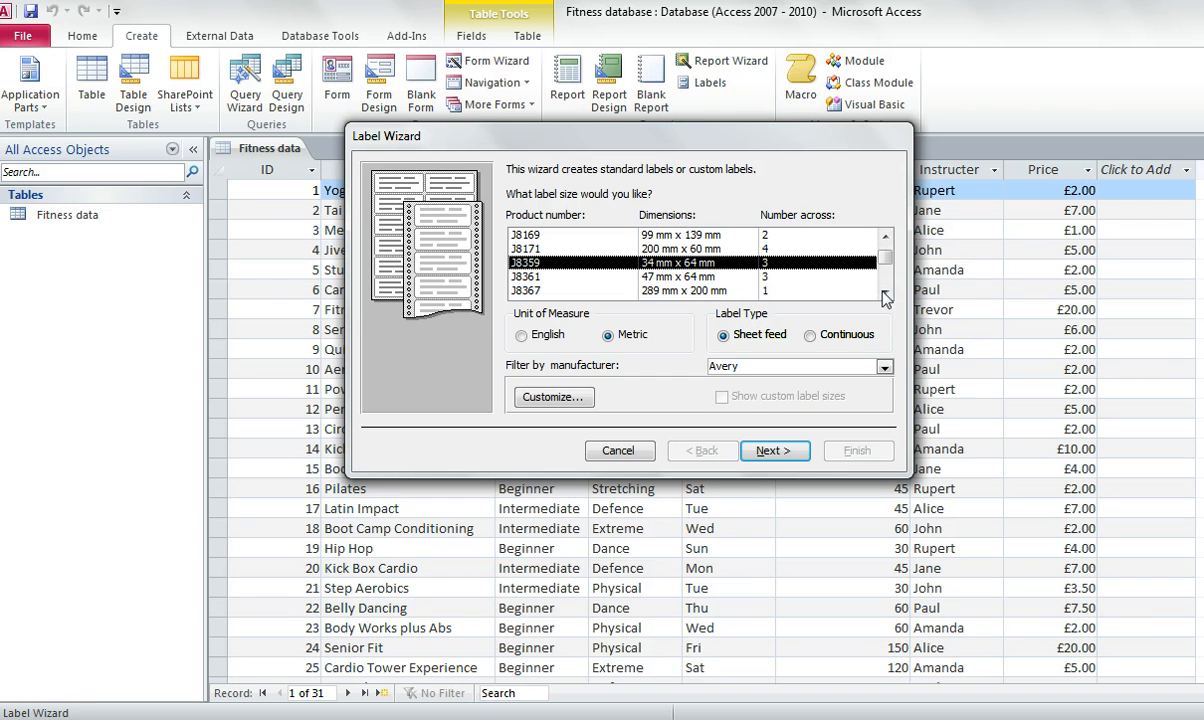
left_click(884, 291)
left_click(884, 291)
left_click(884, 291)
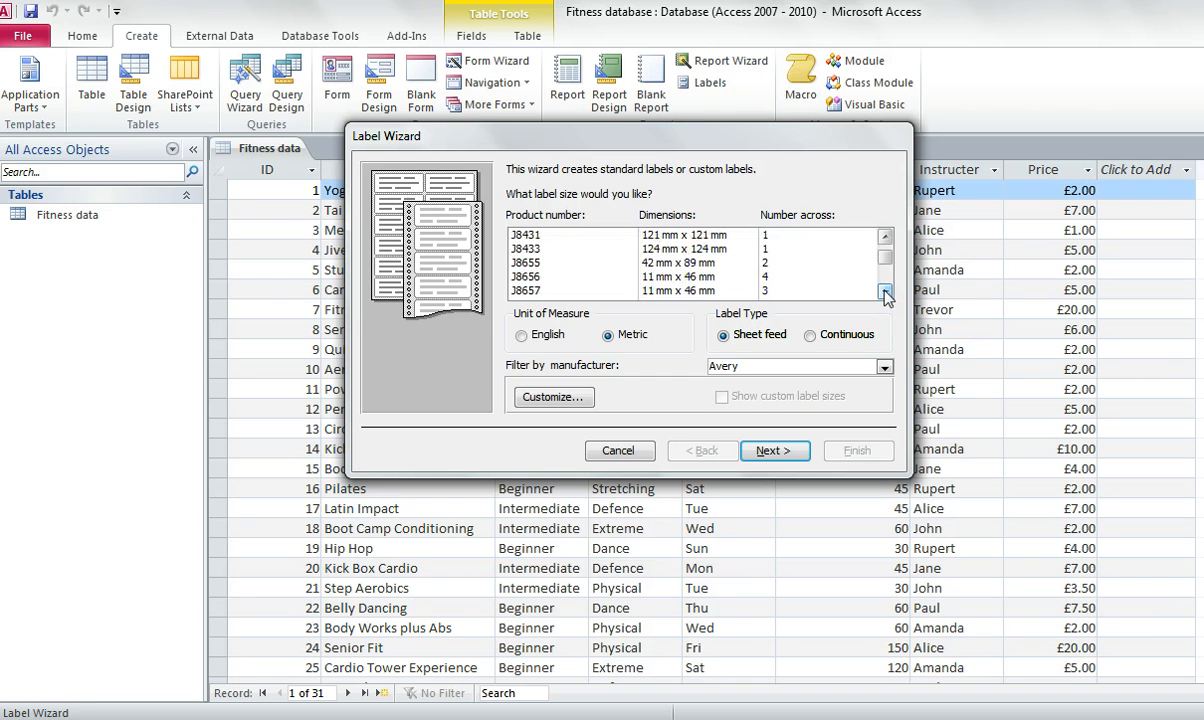
left_click(699, 263)
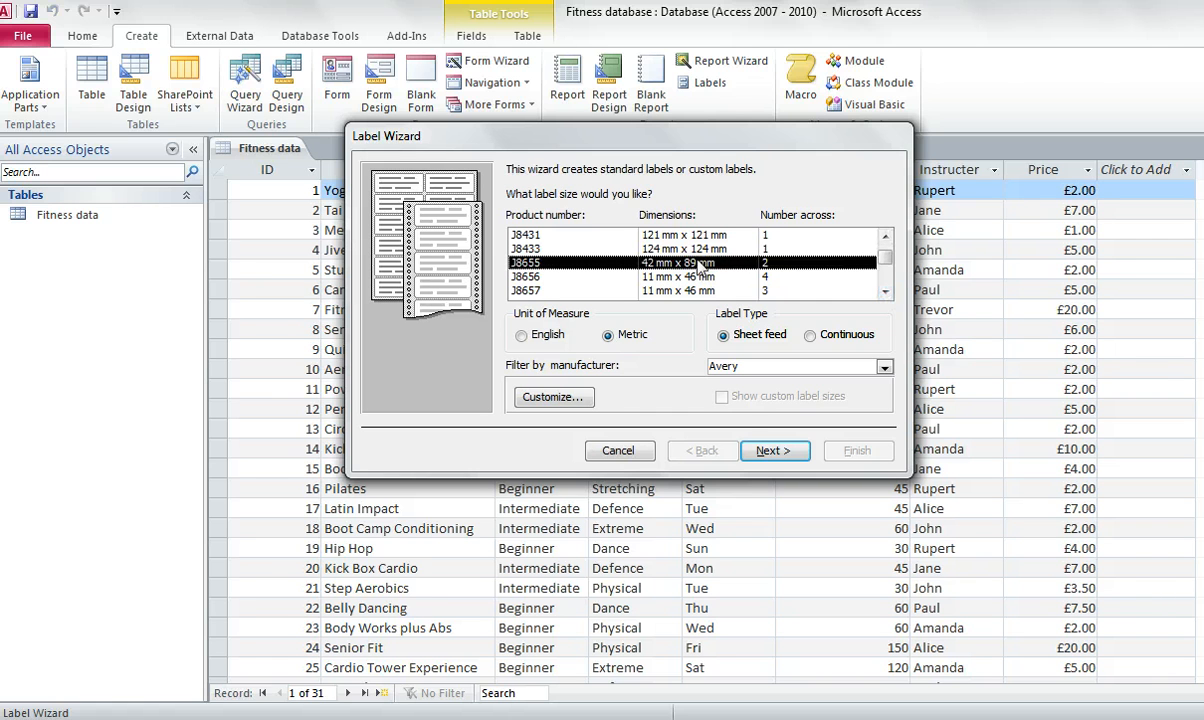
left_click(762, 450)
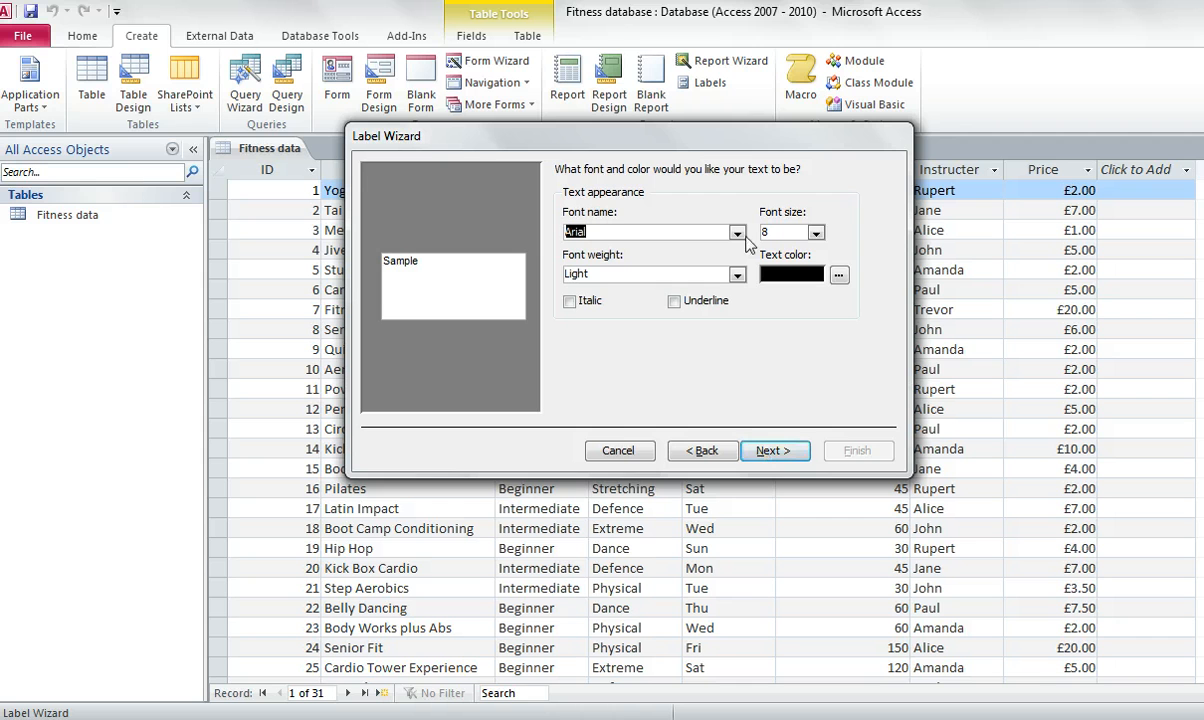
Set the label text to Calibri, size 14, and proceed to the label content
left_click(737, 233)
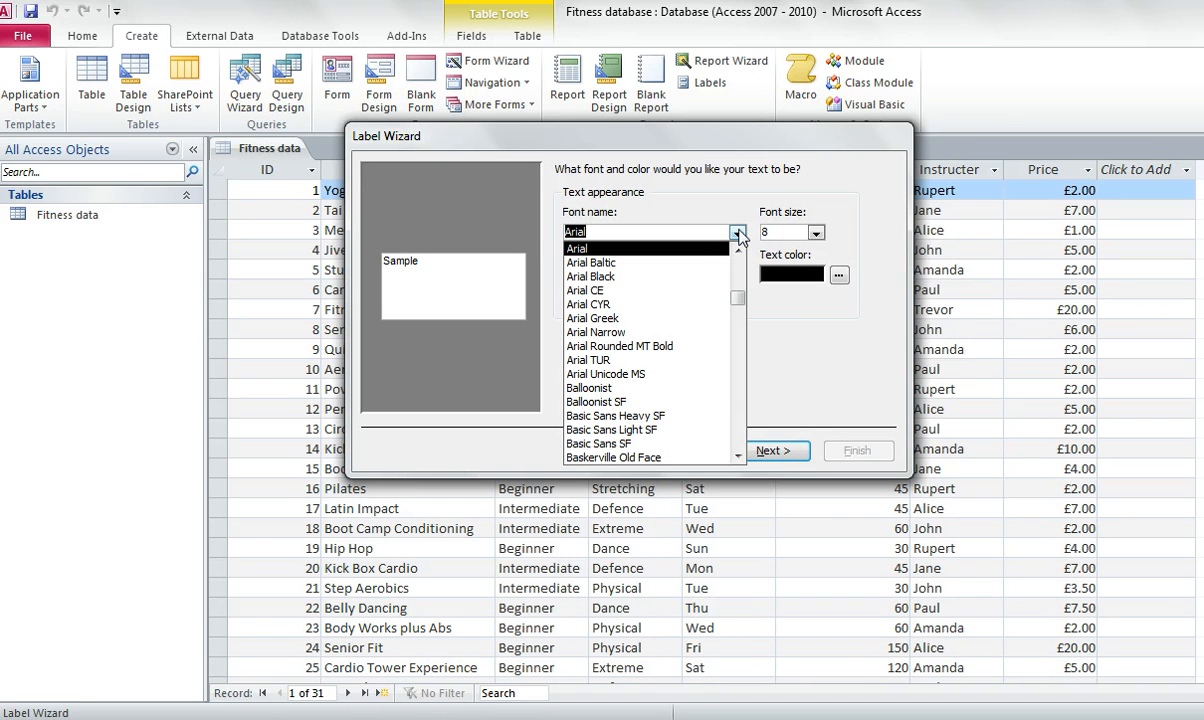
scroll(742, 372, "down", 9)
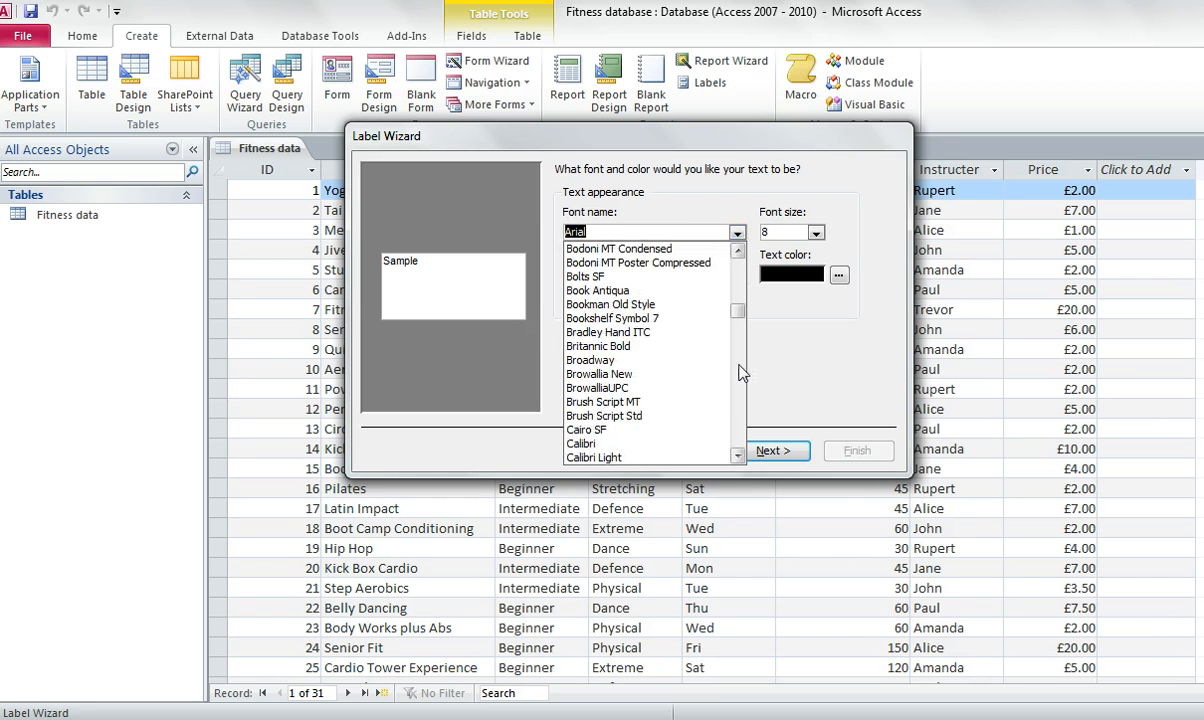
left_click(605, 457)
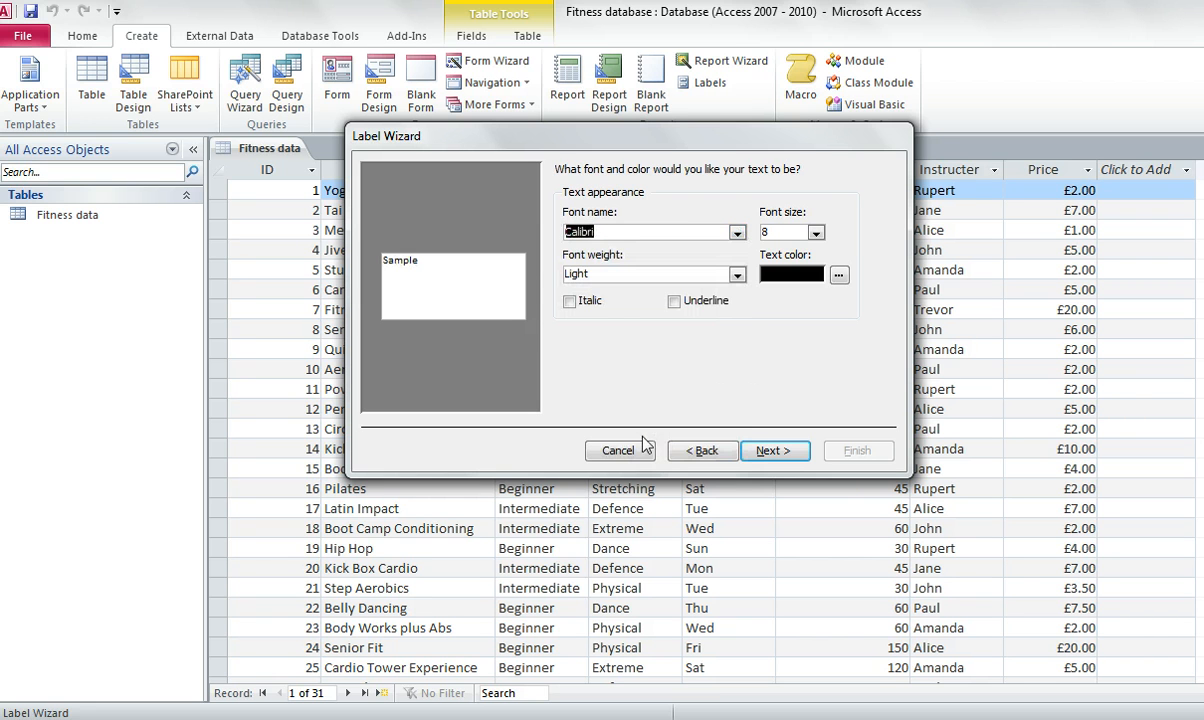
left_click(810, 232)
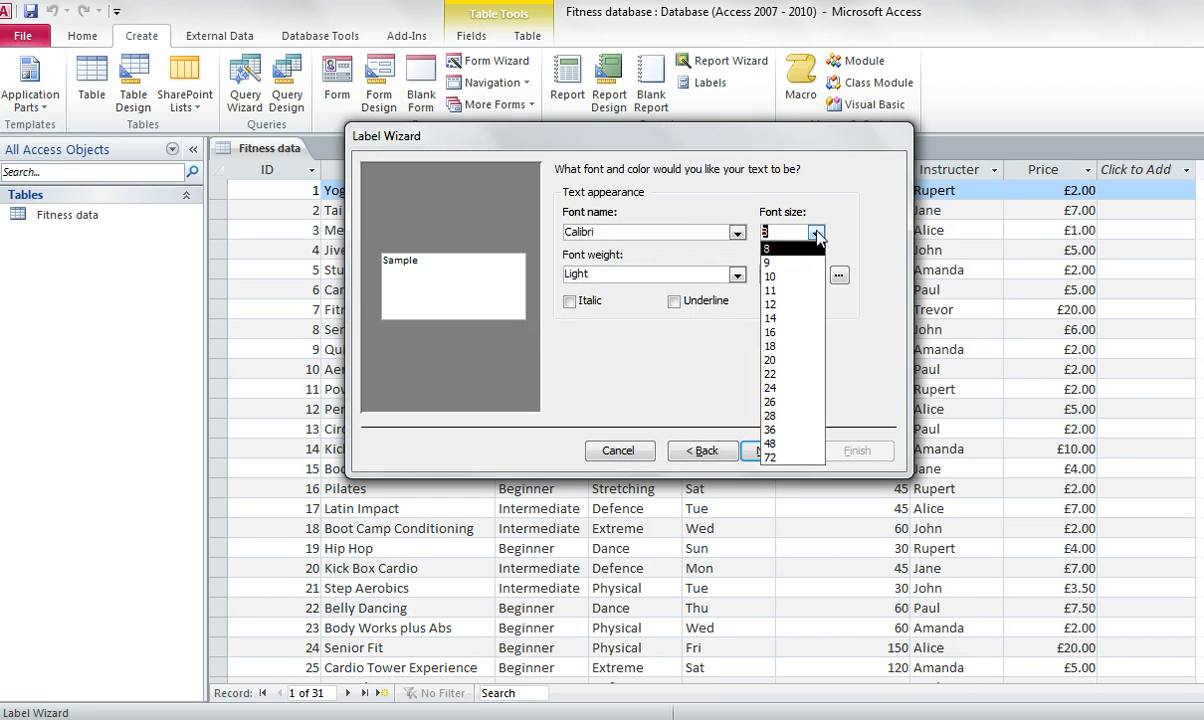
left_click(789, 326)
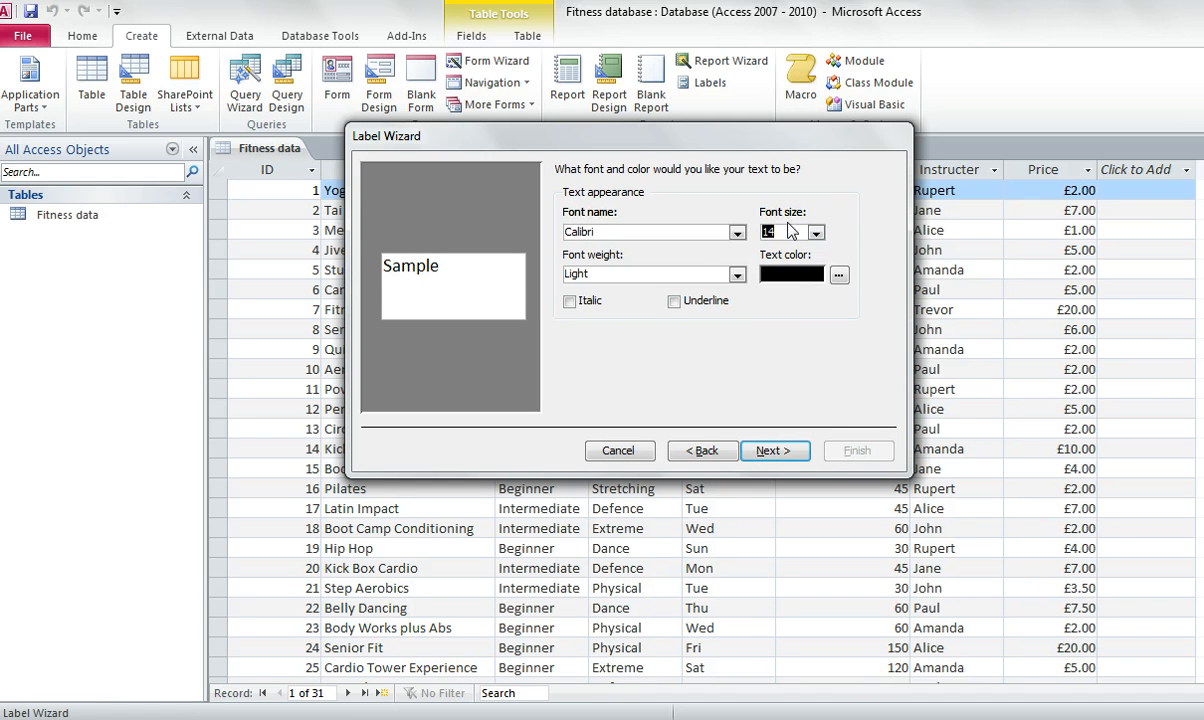
left_click(757, 451)
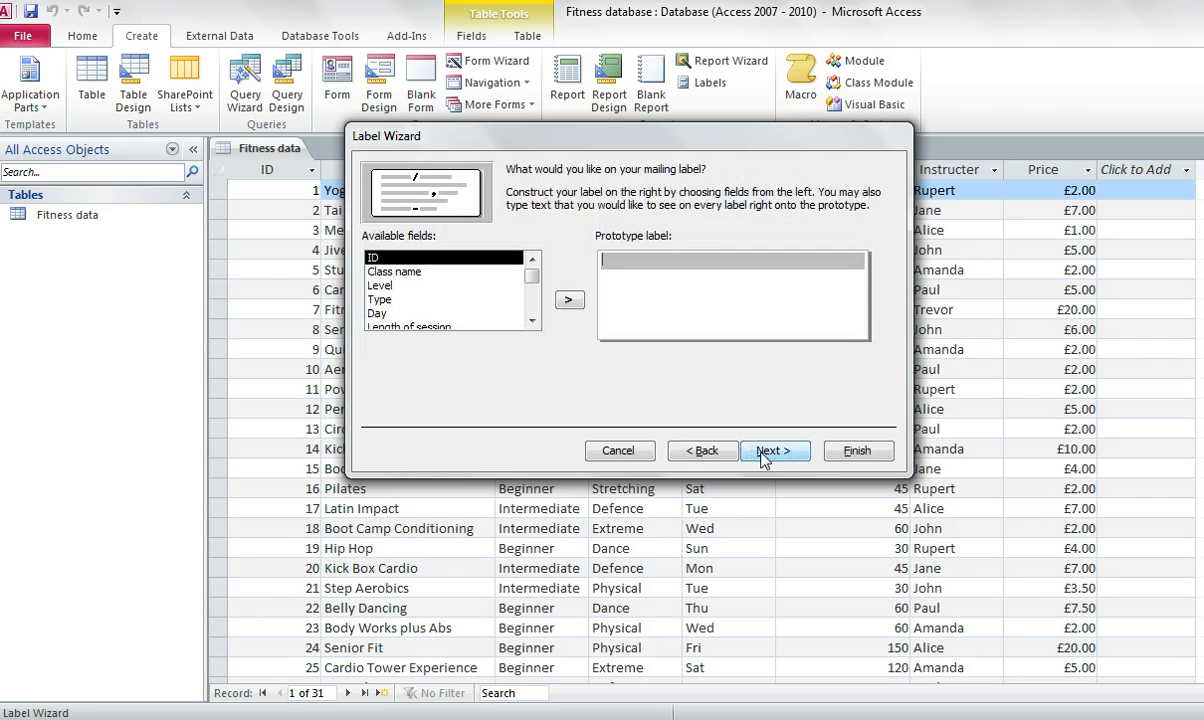
left_click(622, 280)
left_click(621, 297)
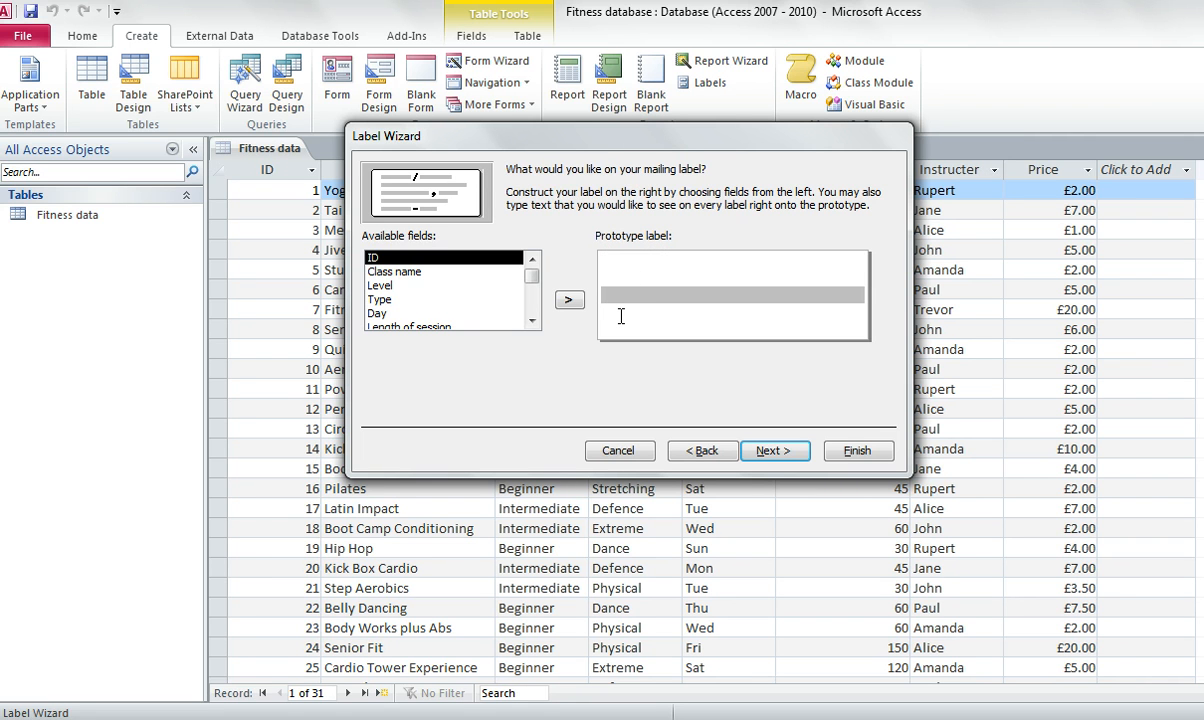
left_click(621, 327)
key("Up")
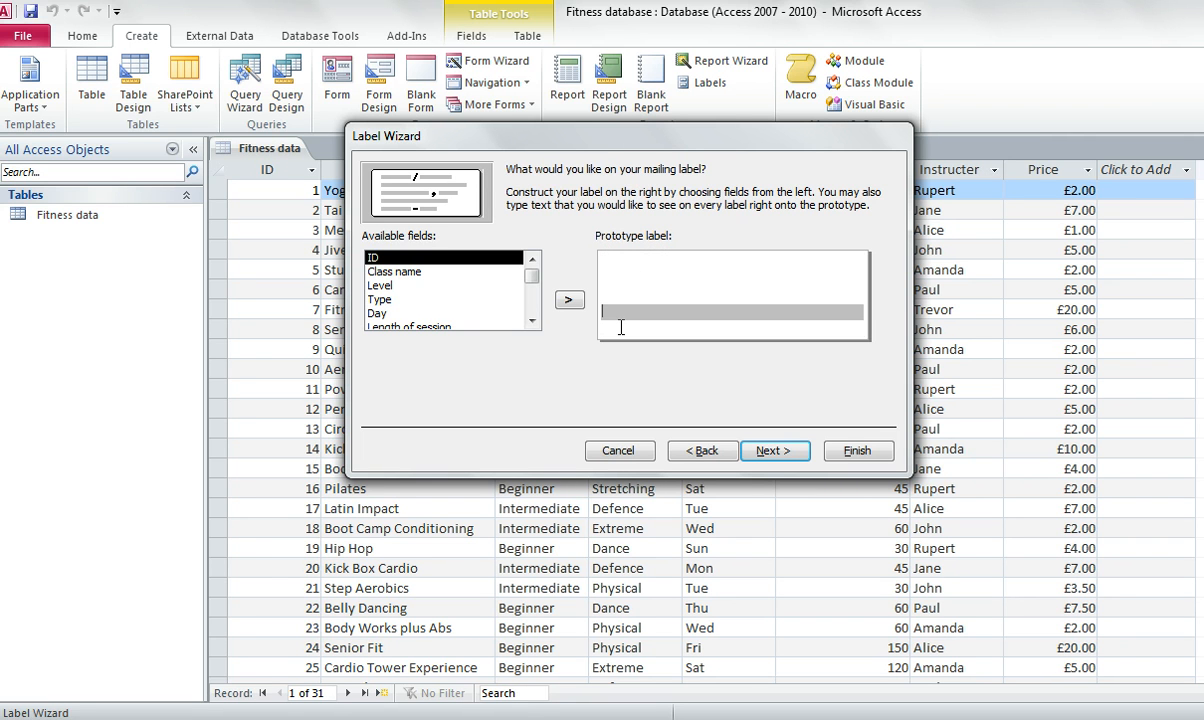
key("Up")
key("Up")
key("Up")
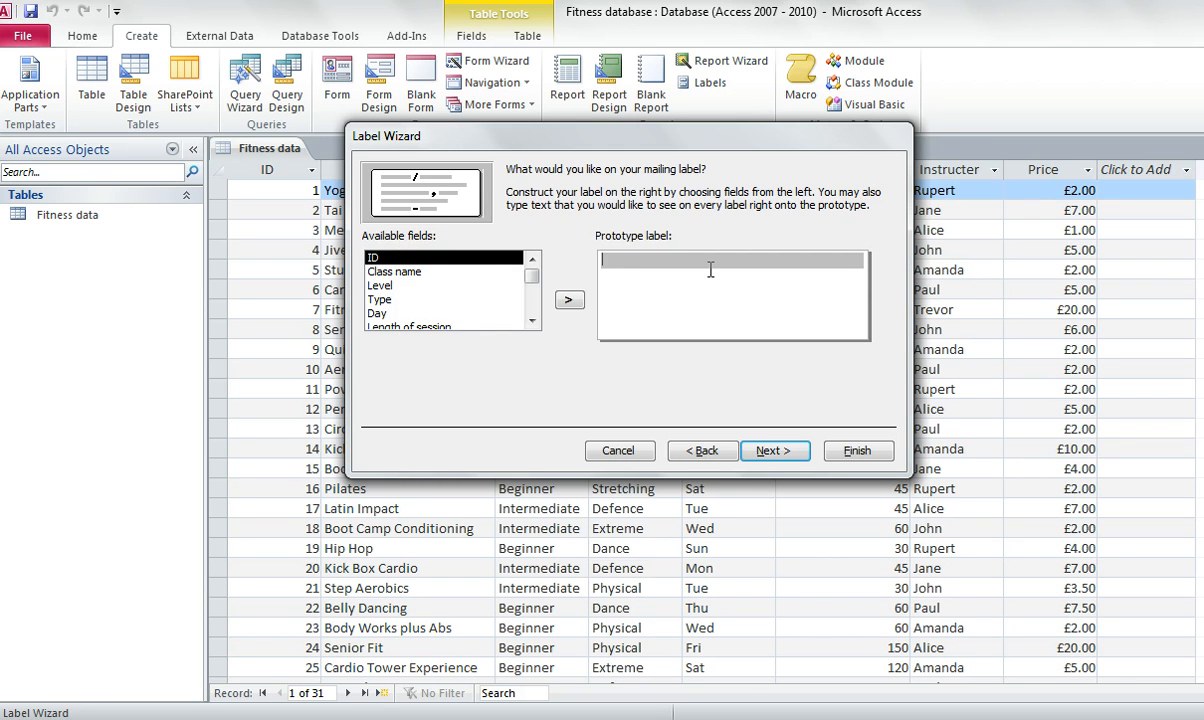
left_click(447, 274)
left_click(569, 301)
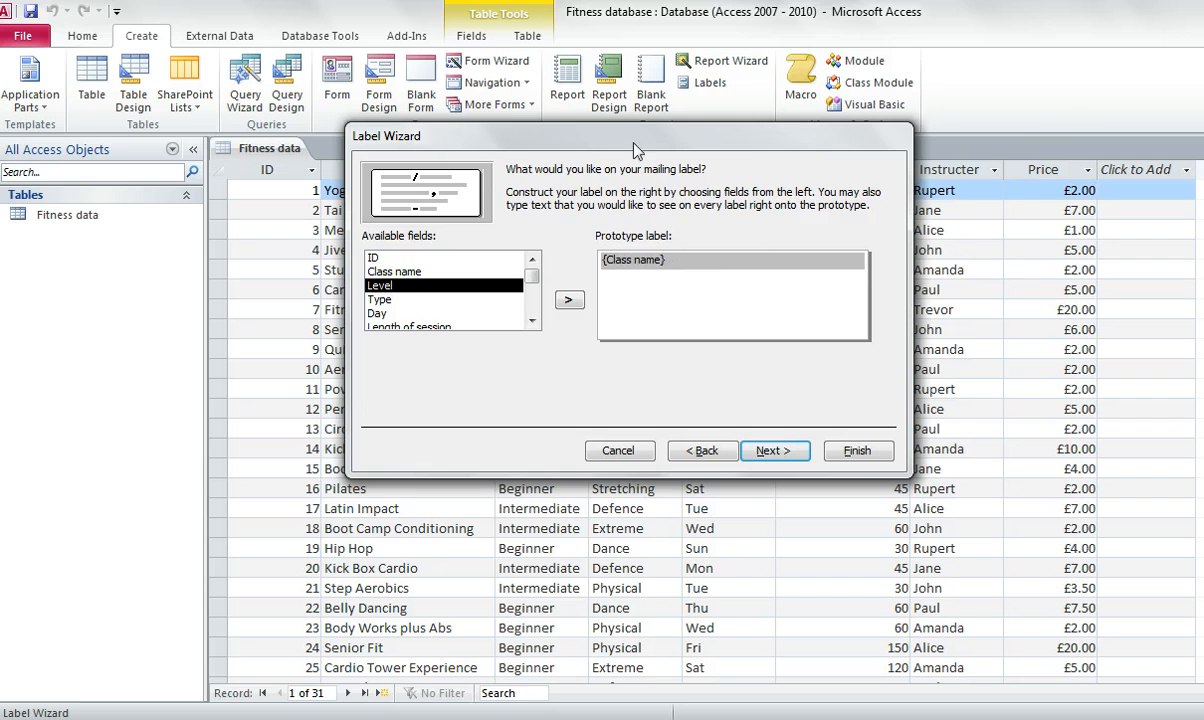
left_click_drag(595, 134, 741, 136)
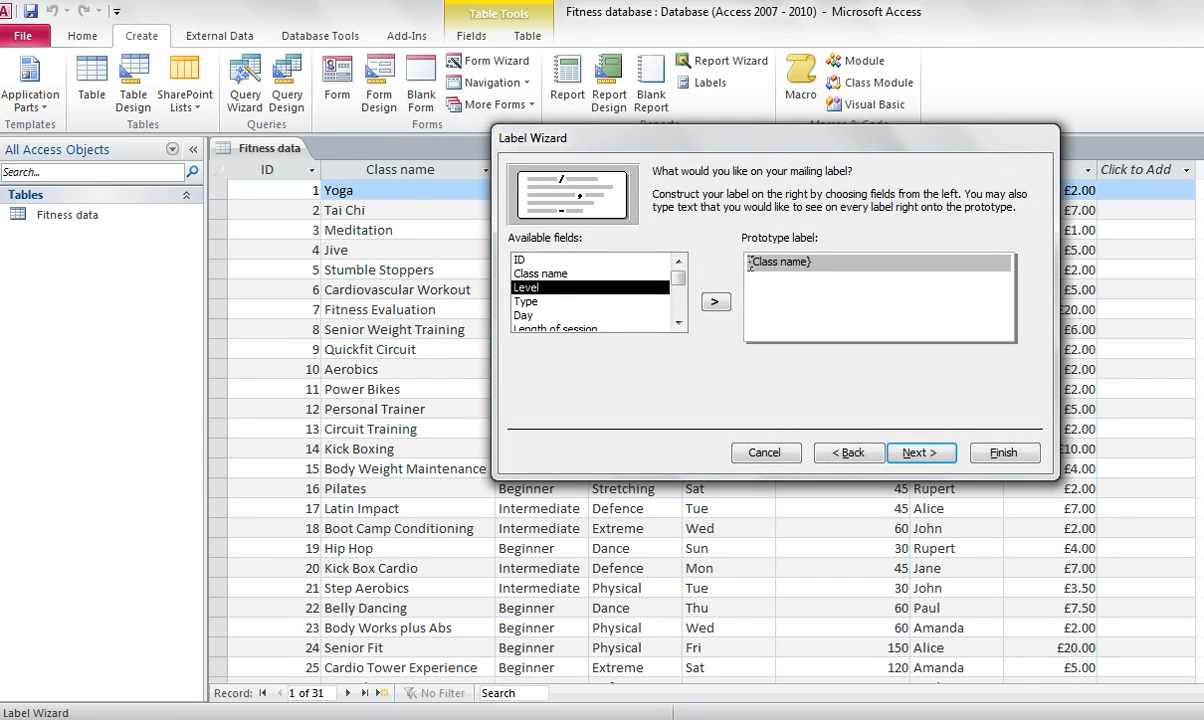
double_click(752, 263)
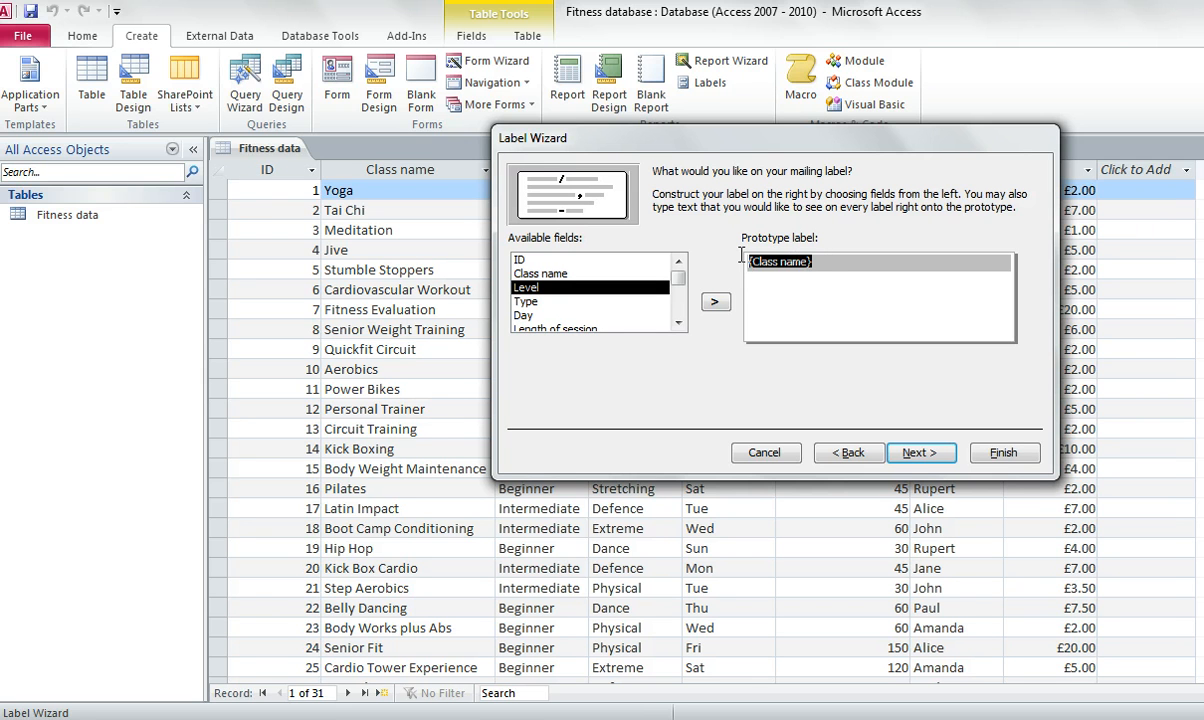
key("Delete")
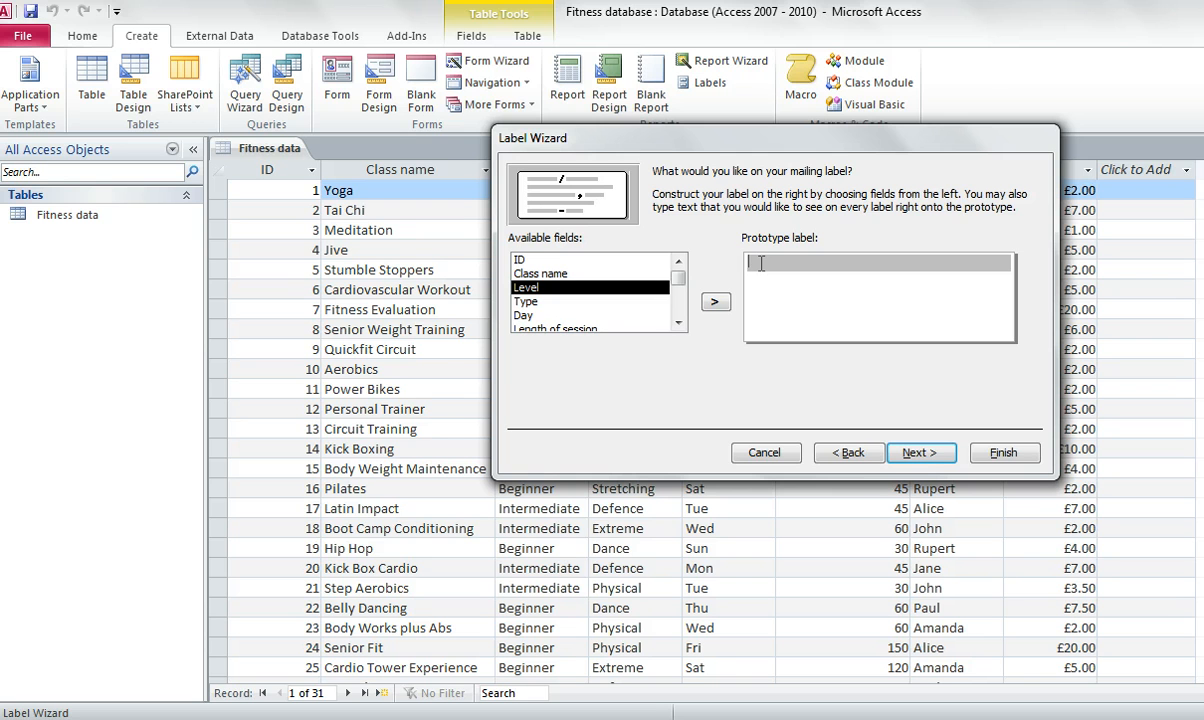
Fill the first line of the prototype label with the text "Class:" followed by the Class name field
type("Class:")
double_click(627, 273)
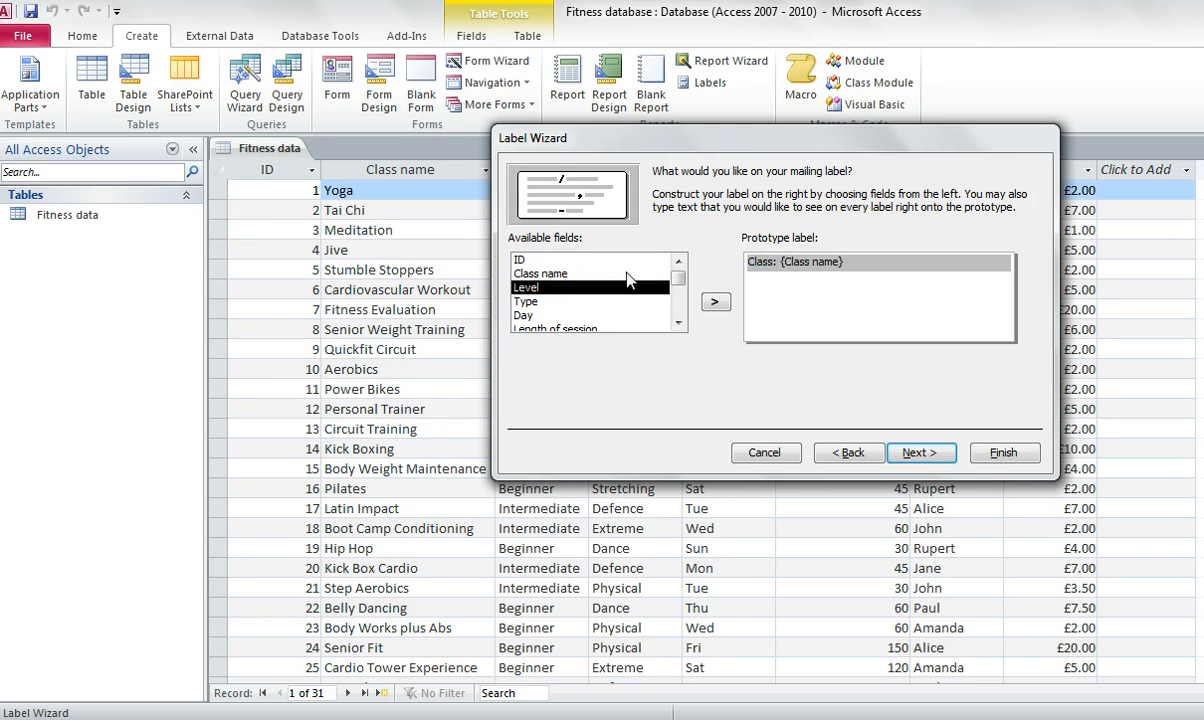
left_click(778, 281)
left_click(770, 298)
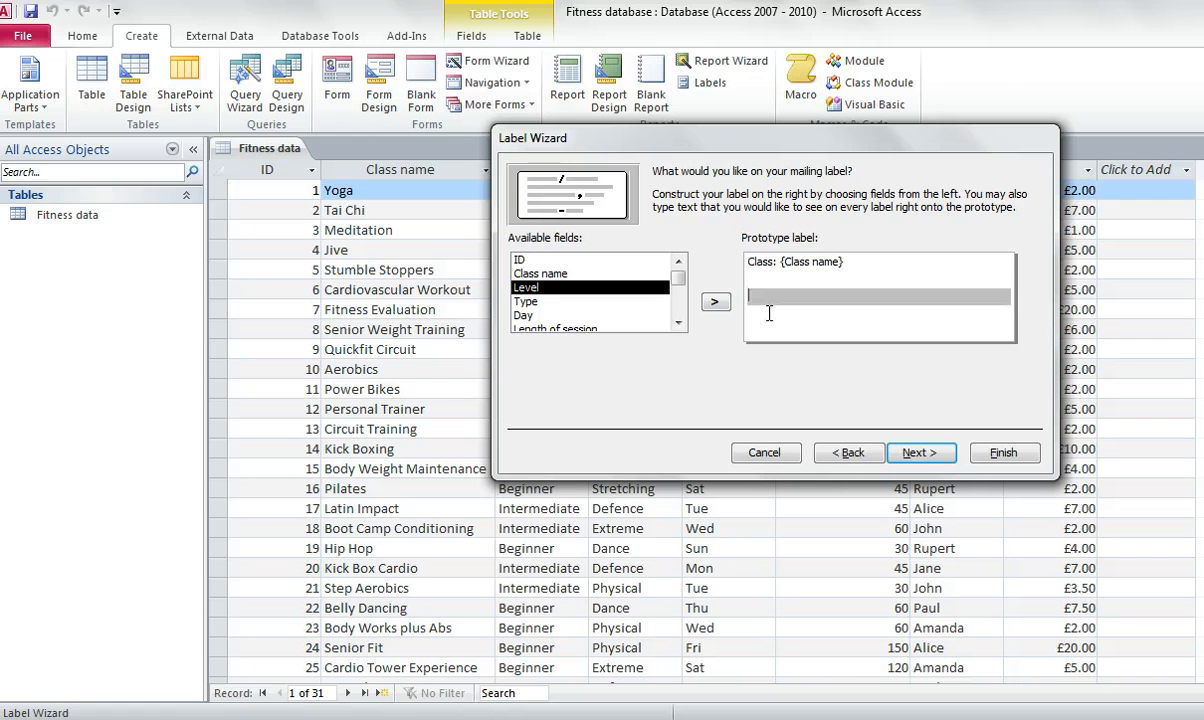
left_click(767, 327)
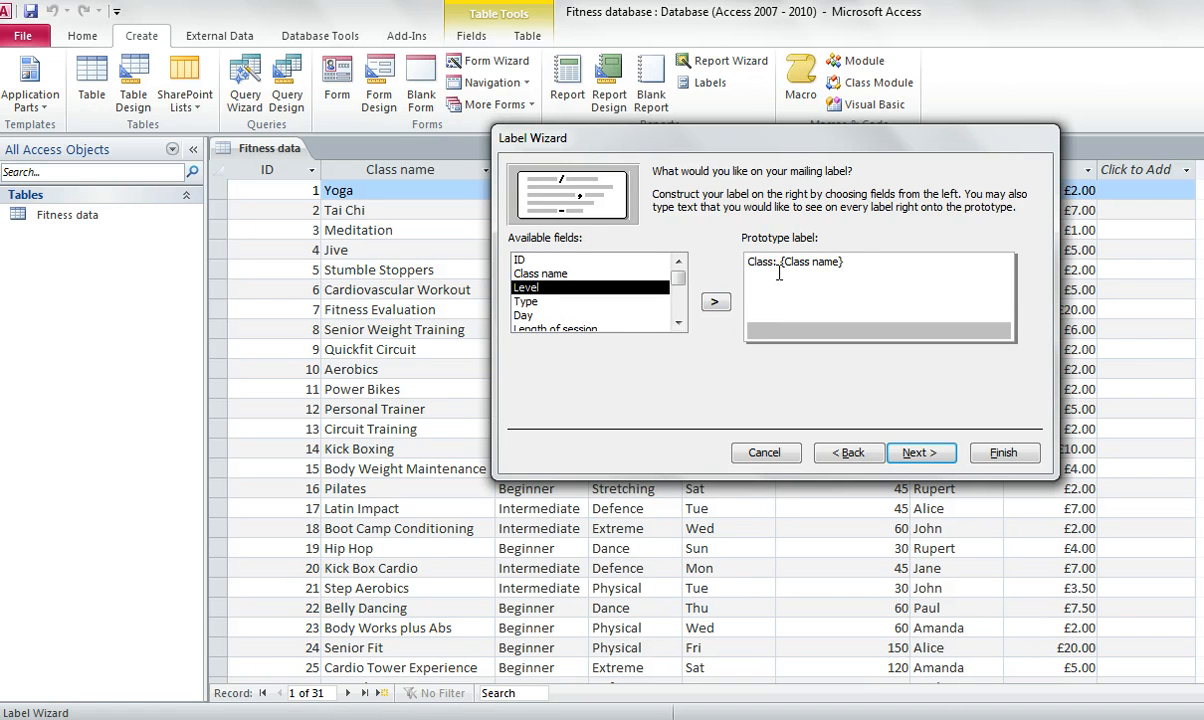
left_click(860, 261)
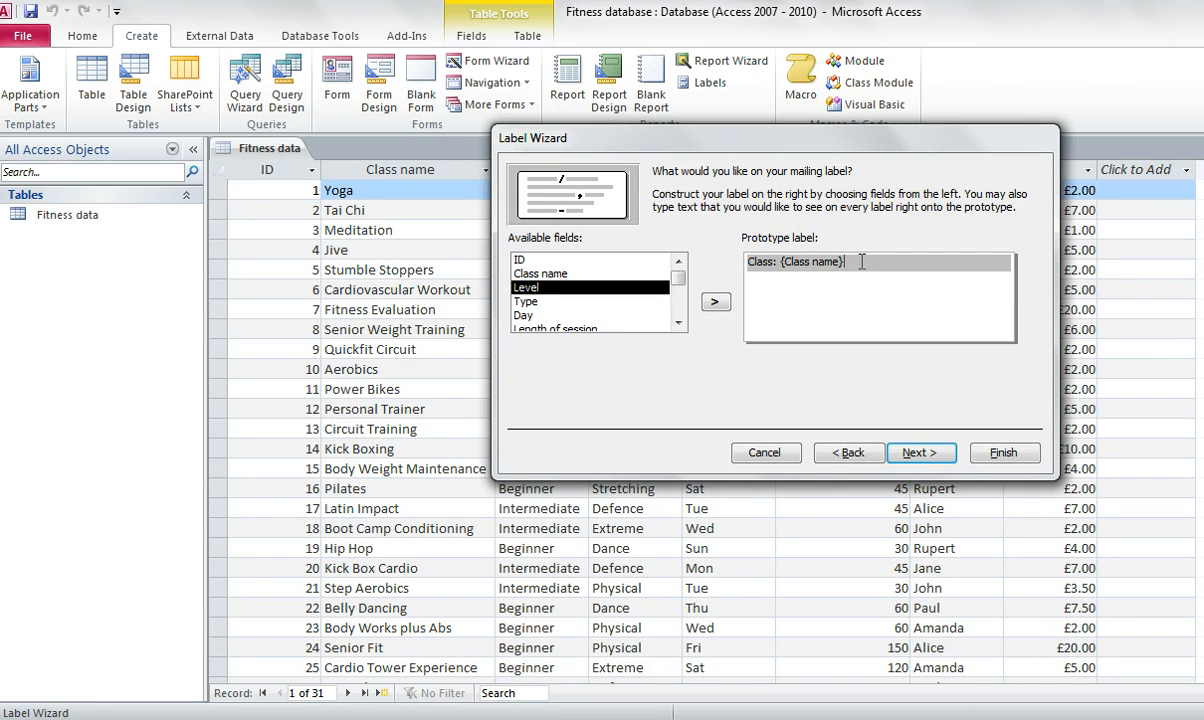
Add the text "Level:" followed by the Level field on the second line of the prototype label
left_click(775, 280)
left_click_drag(693, 146, 670, 340)
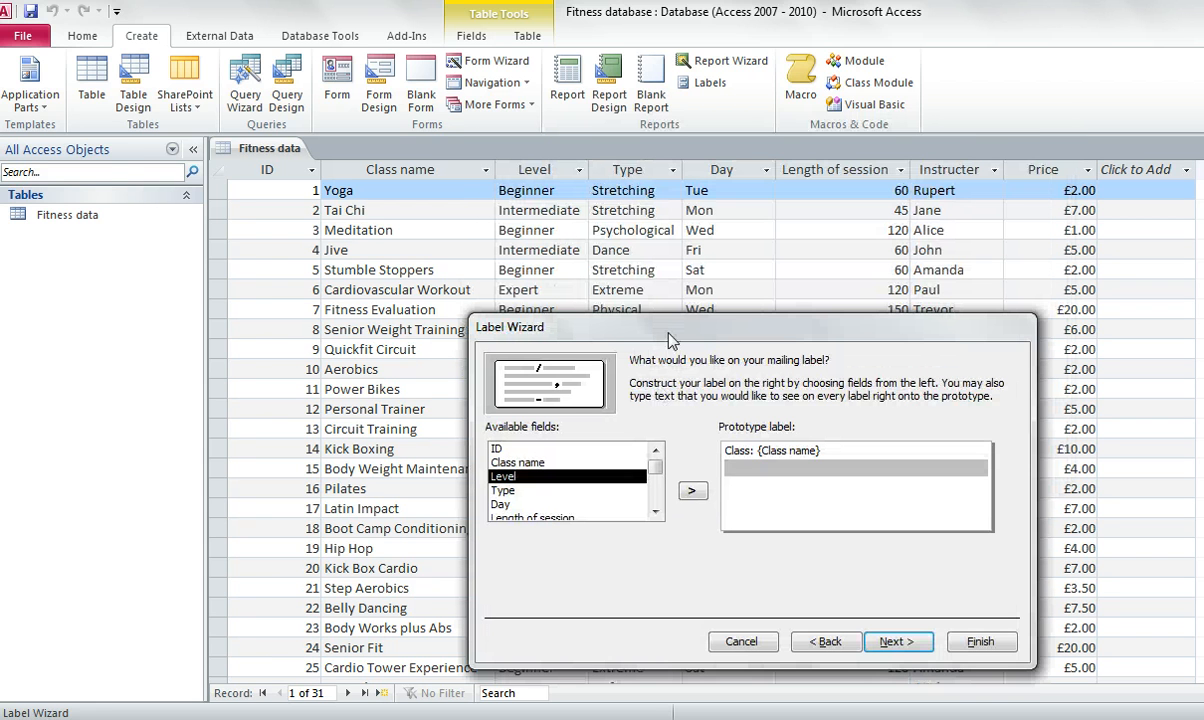
type("Level:")
double_click(549, 484)
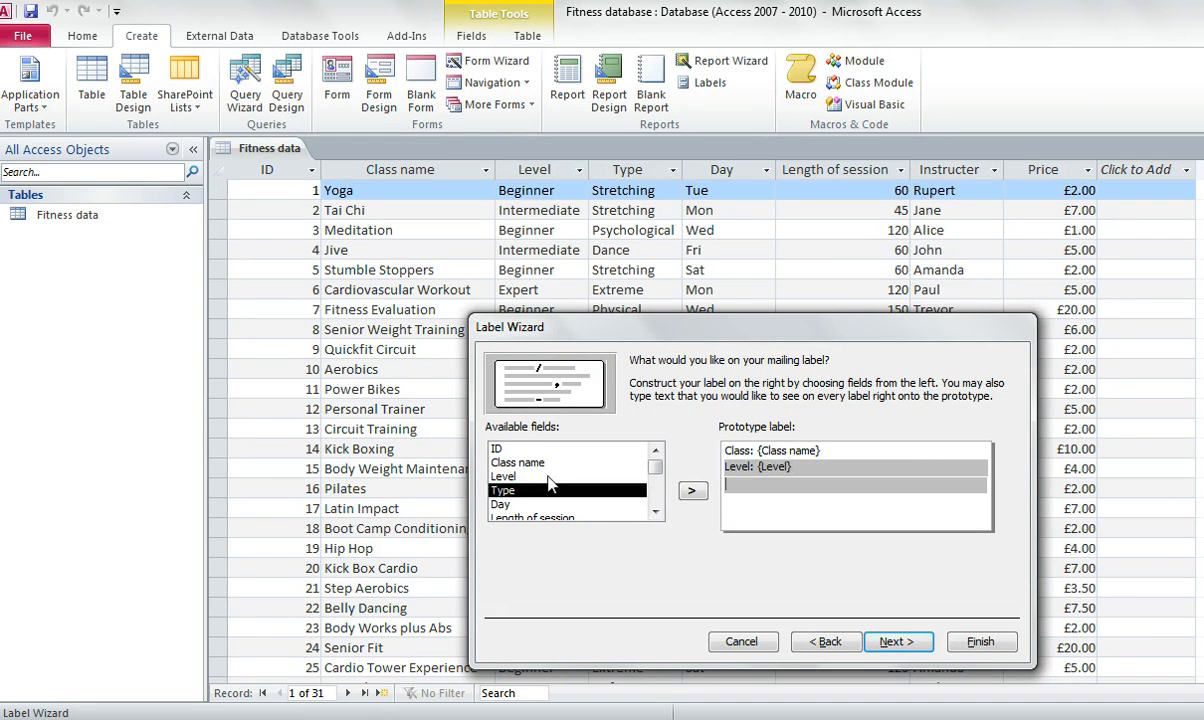
Add the text "Day:" followed by the Day field on the third line of the prototype label
key("Return")
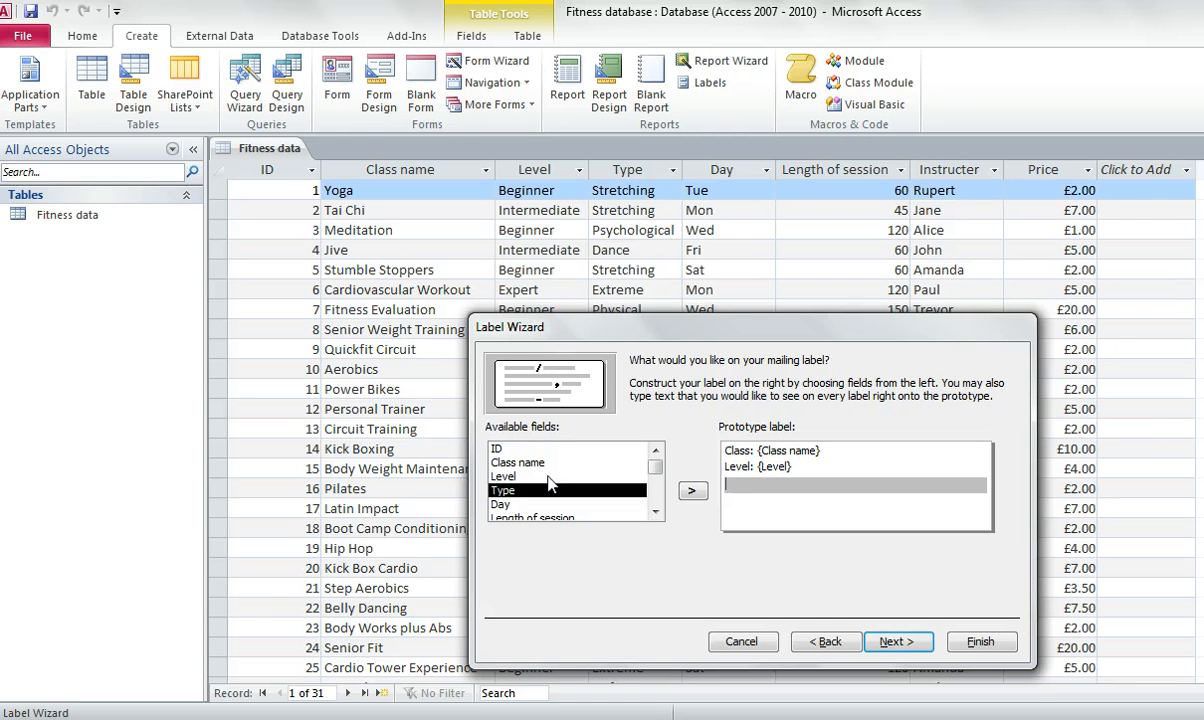
type("Day:")
double_click(525, 504)
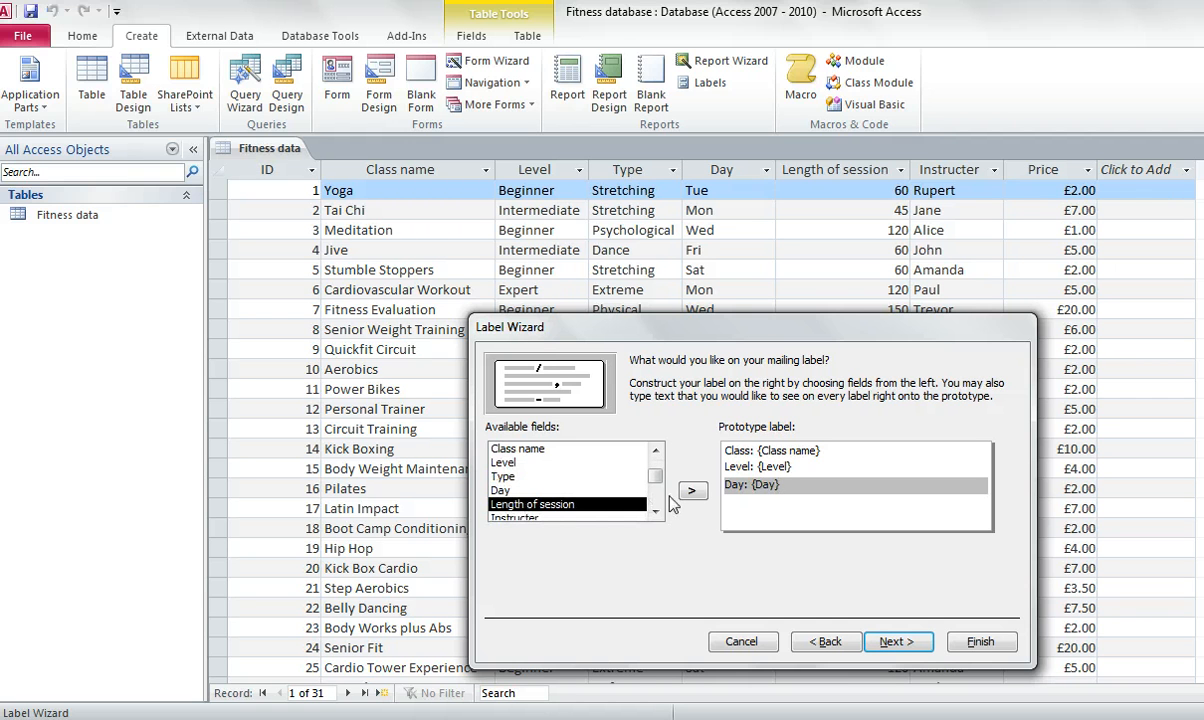
Insert the text "Length of session:" and the Length of session field before the Day entry on the third line
left_click(727, 487)
type("Lenght")
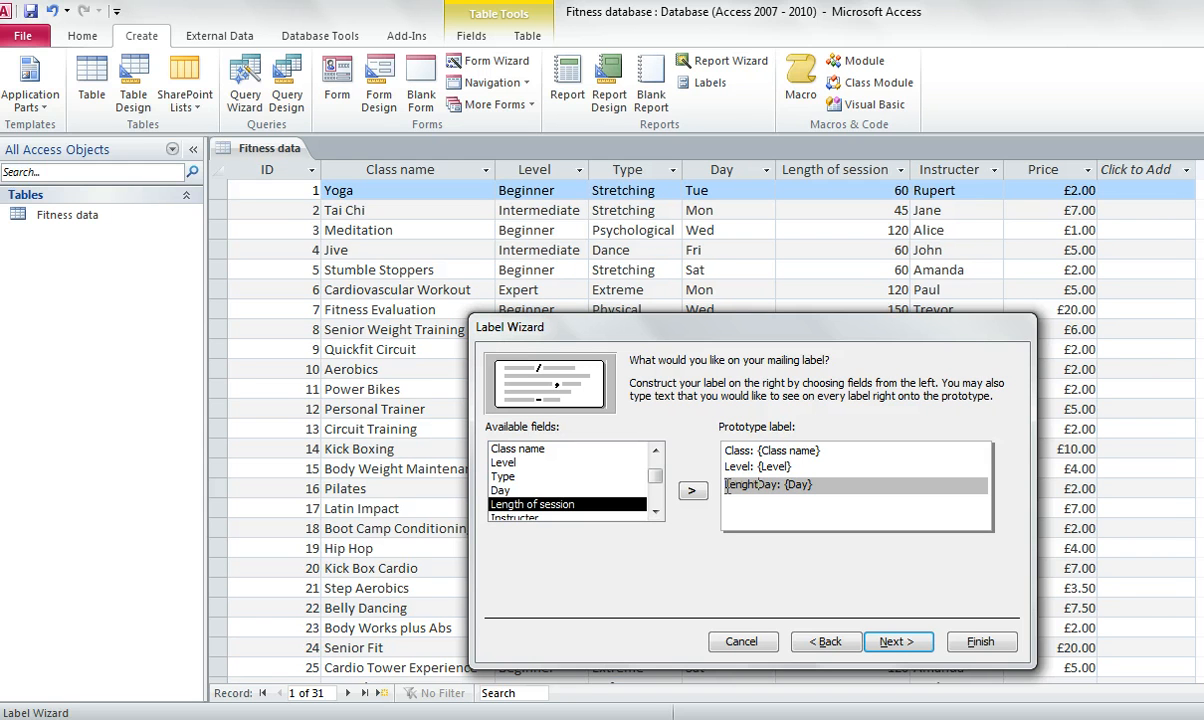
key("BackSpace")
key("BackSpace")
type("th of session")
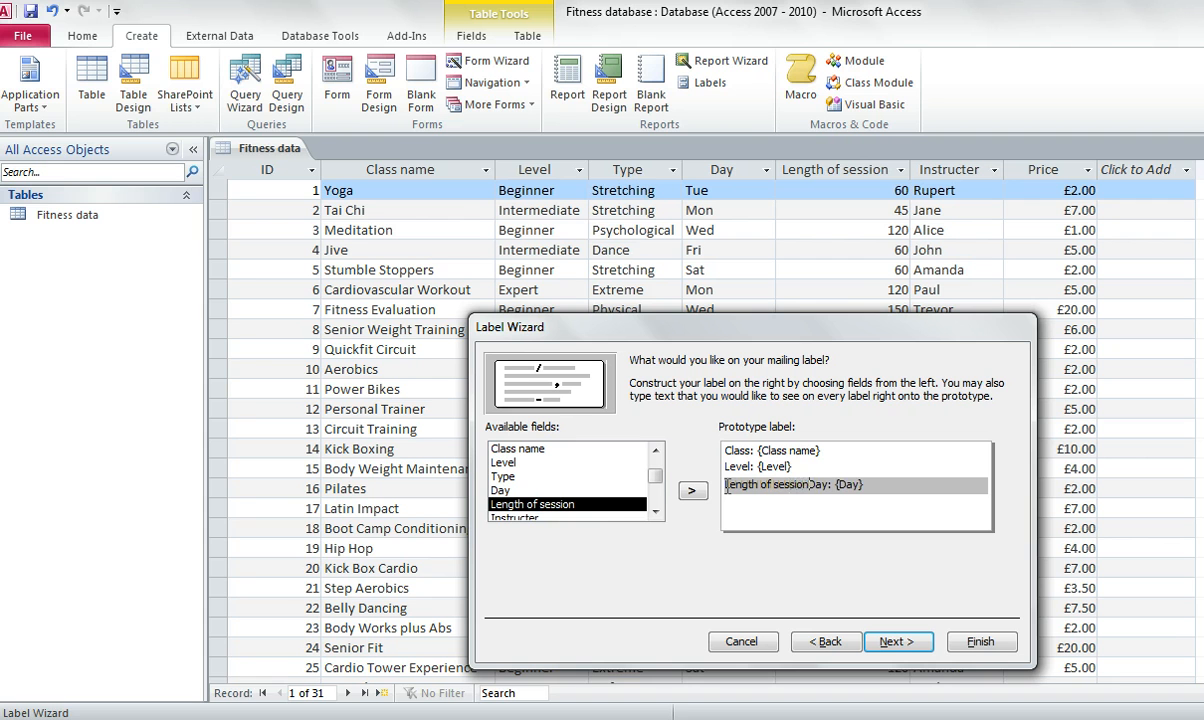
type(":")
double_click(603, 505)
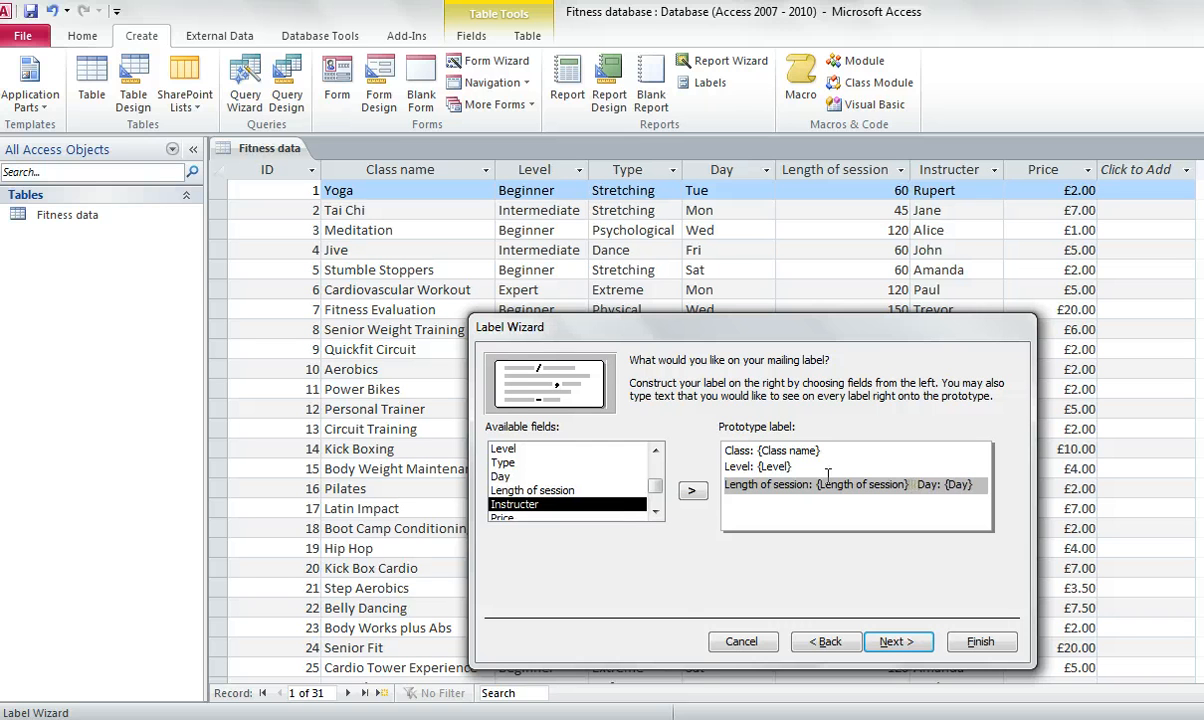
Add the text "Instructor:" followed by the Instructer field on the fourth line of the prototype label
left_click(779, 506)
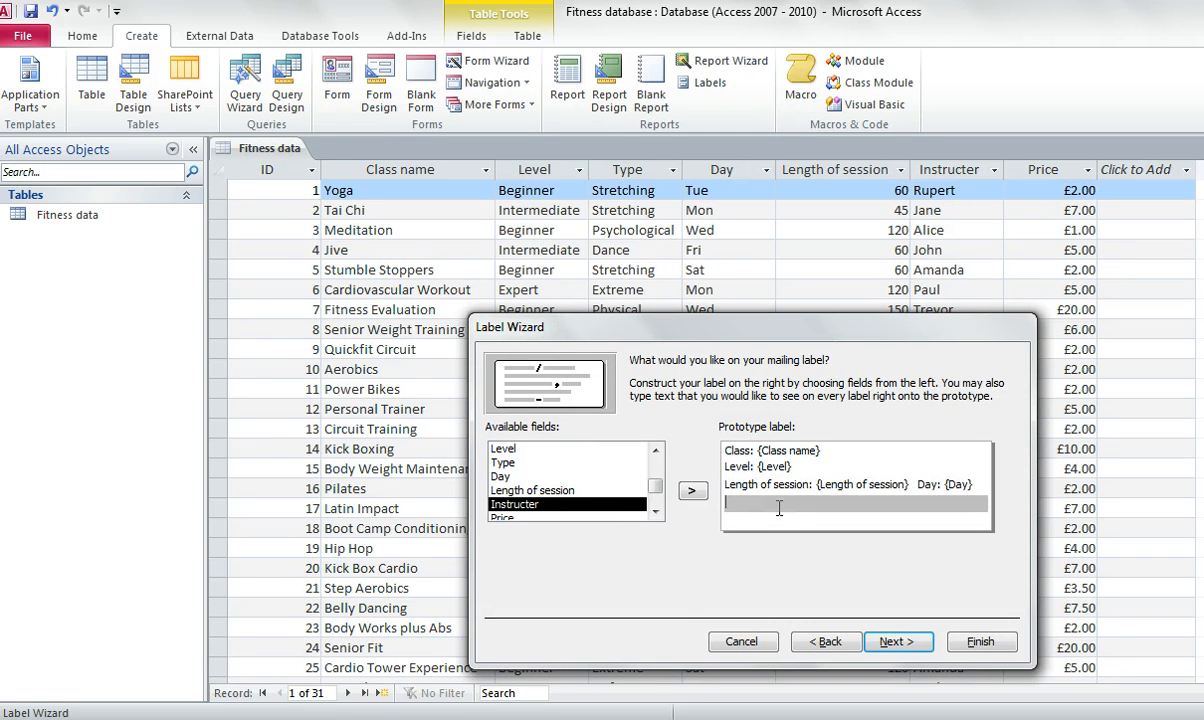
left_click(656, 511)
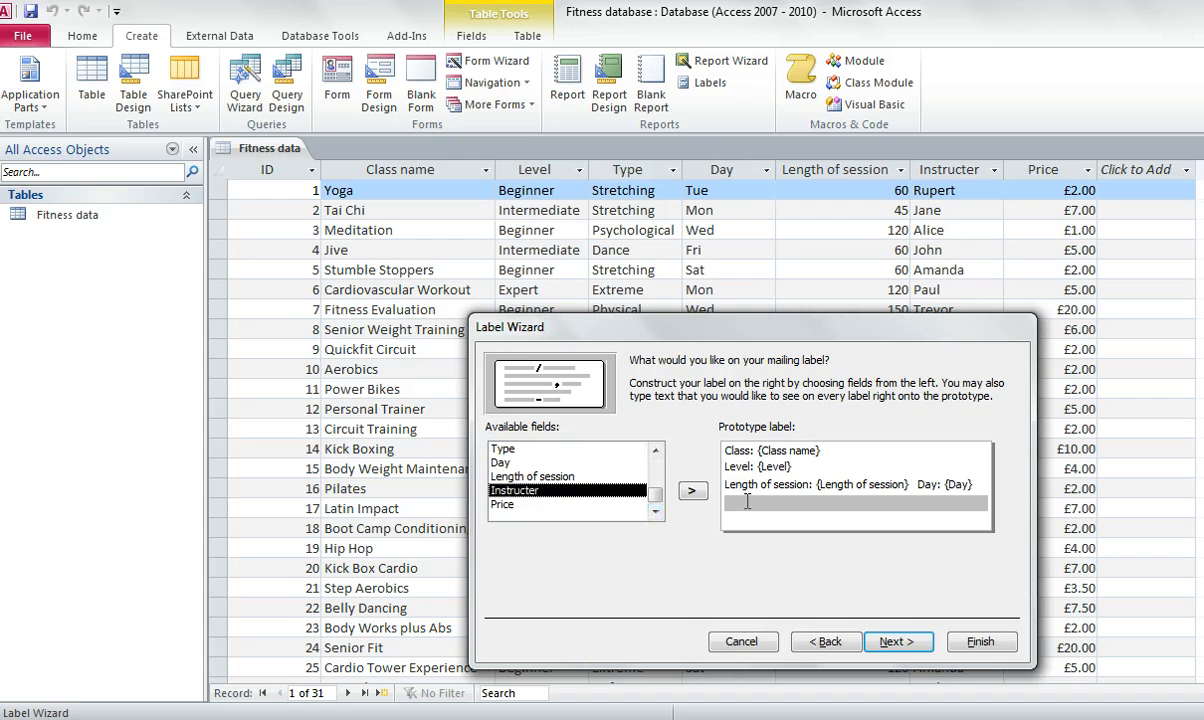
type("Instructoer")
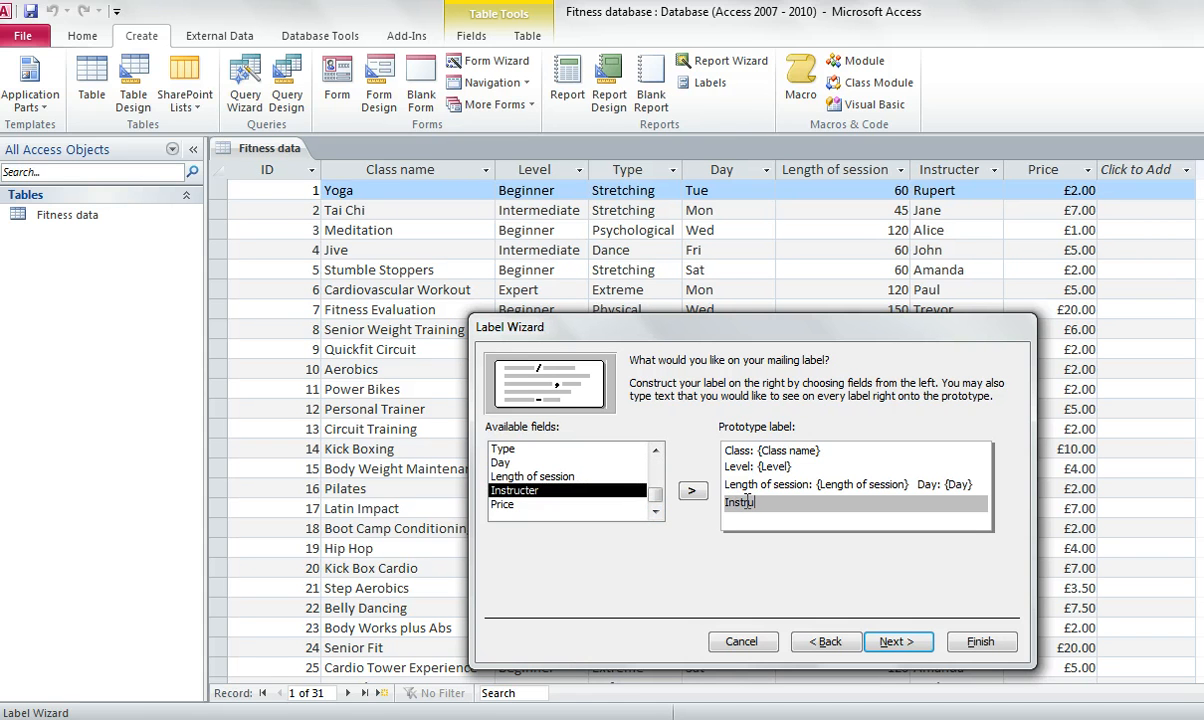
key("BackSpace")
key("BackSpace")
type("r")
double_click(613, 495)
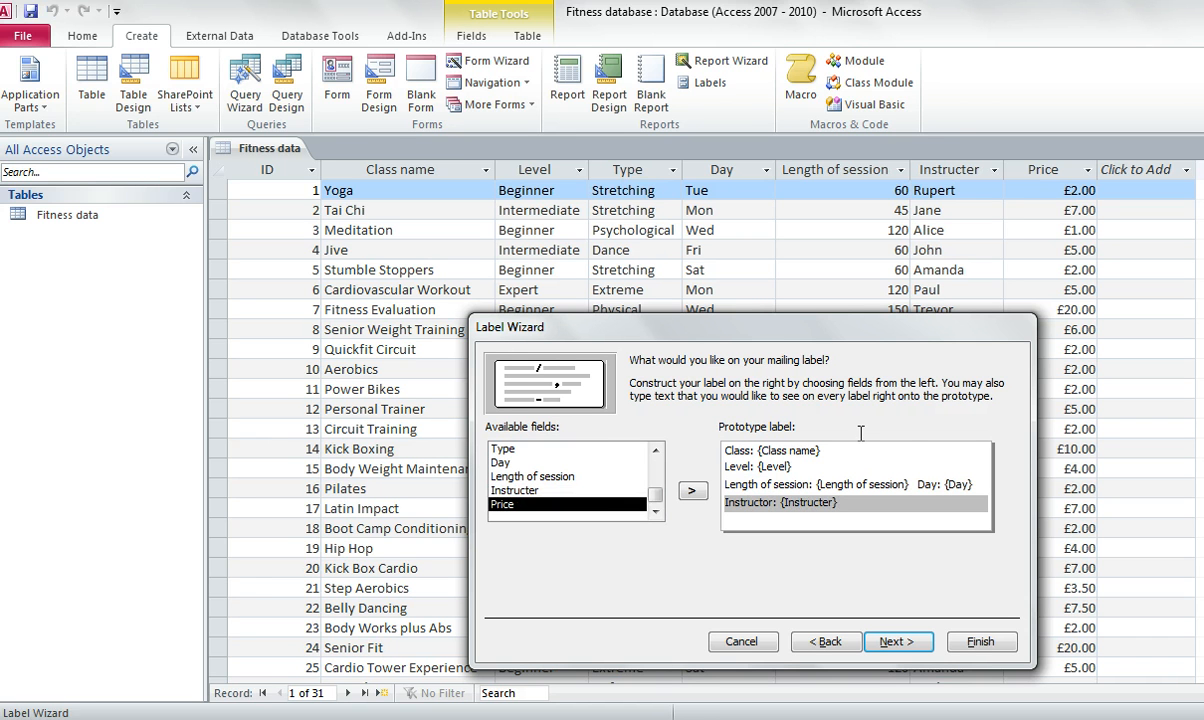
Accept the prototype label and sort the labels by the Class name field
left_click(886, 642)
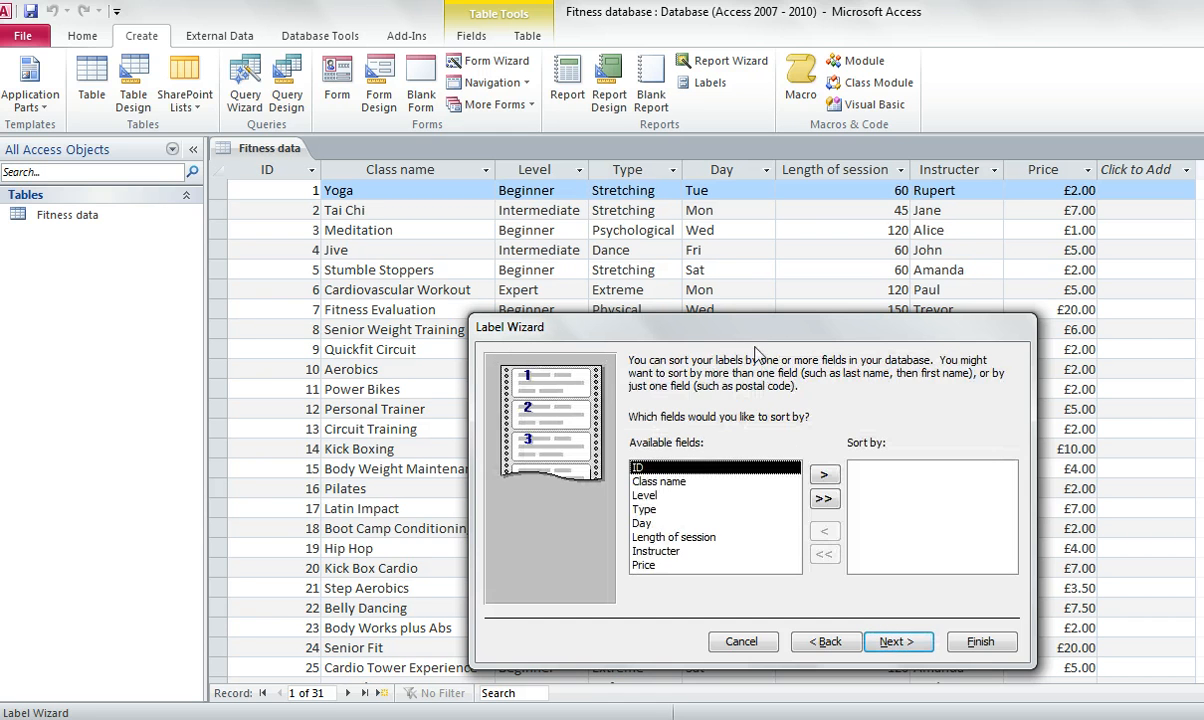
left_click_drag(739, 331, 631, 193)
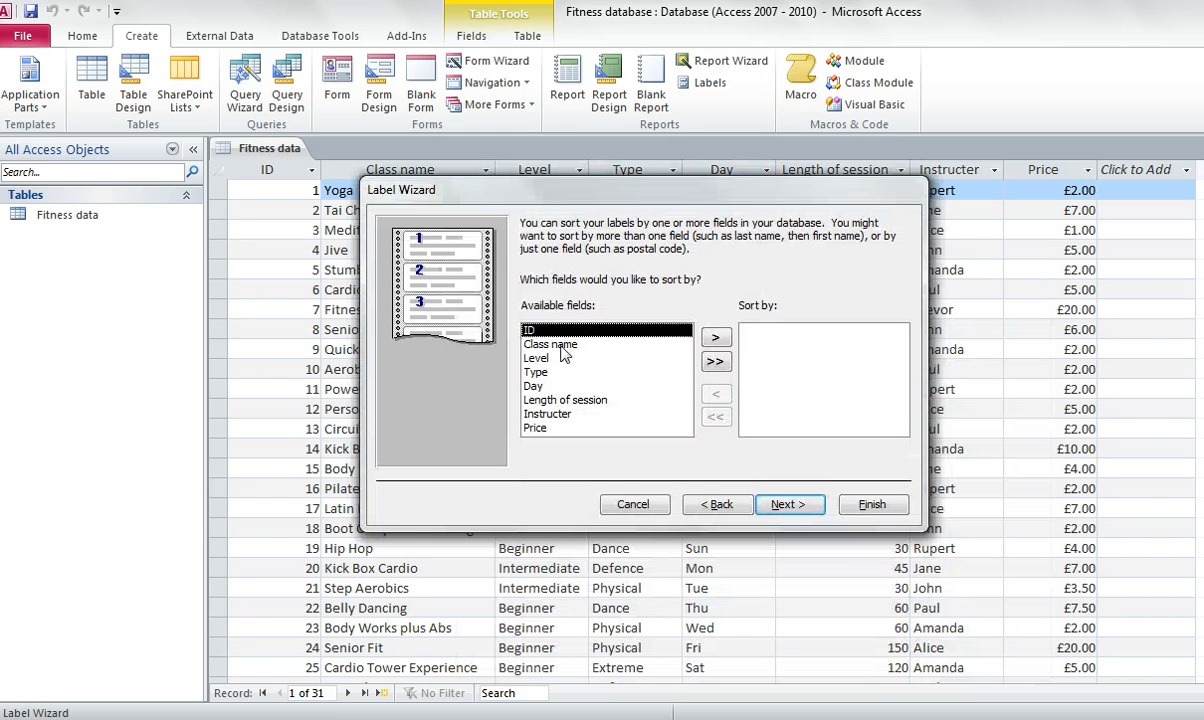
double_click(551, 344)
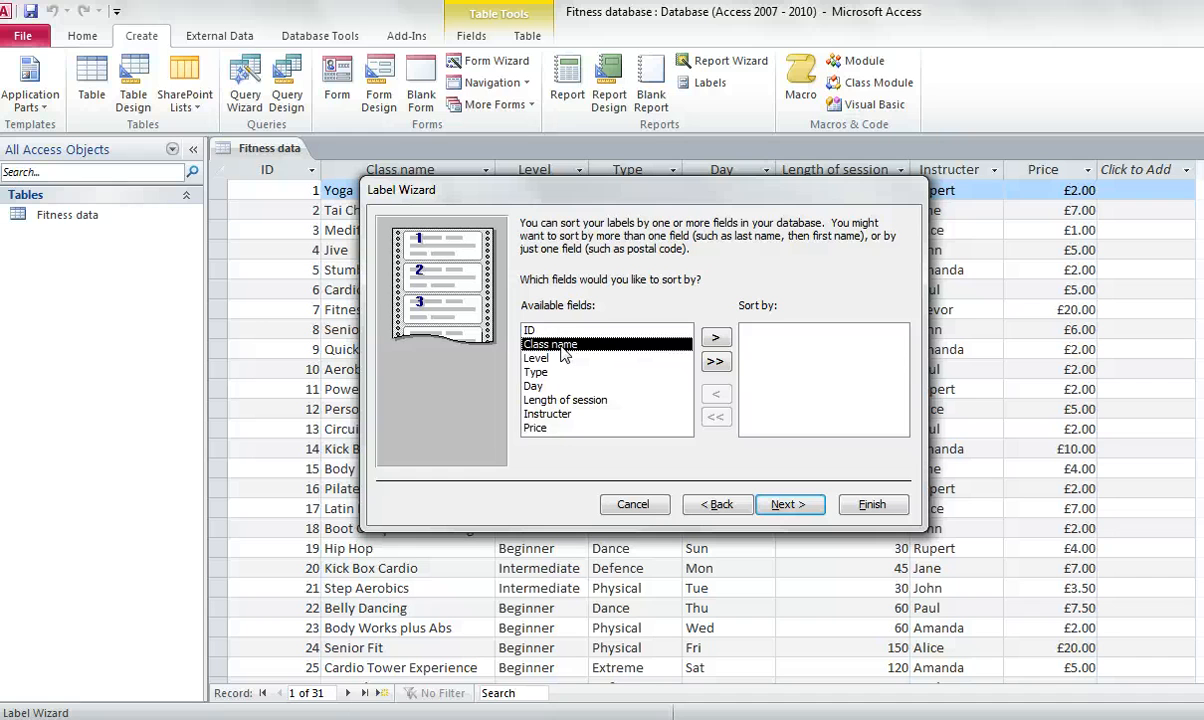
Finish the wizard with the report name "Labels Fitness data" and the option to see the labels as they will look printed
left_click(789, 505)
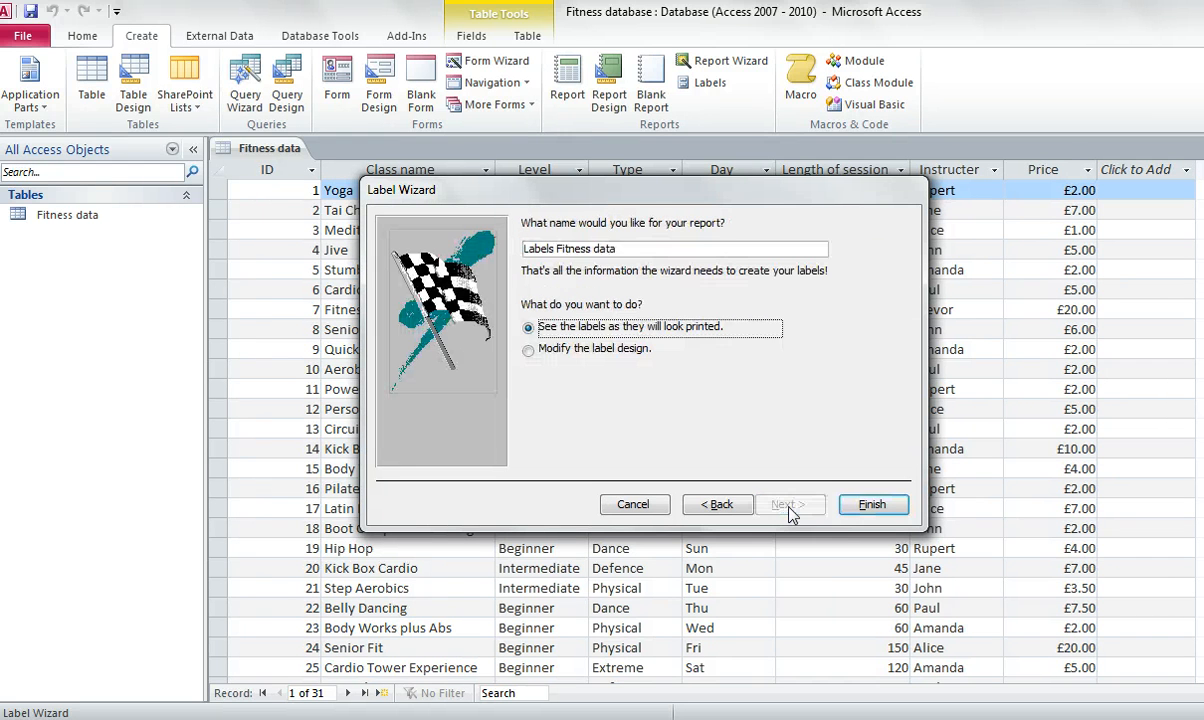
left_click(633, 249)
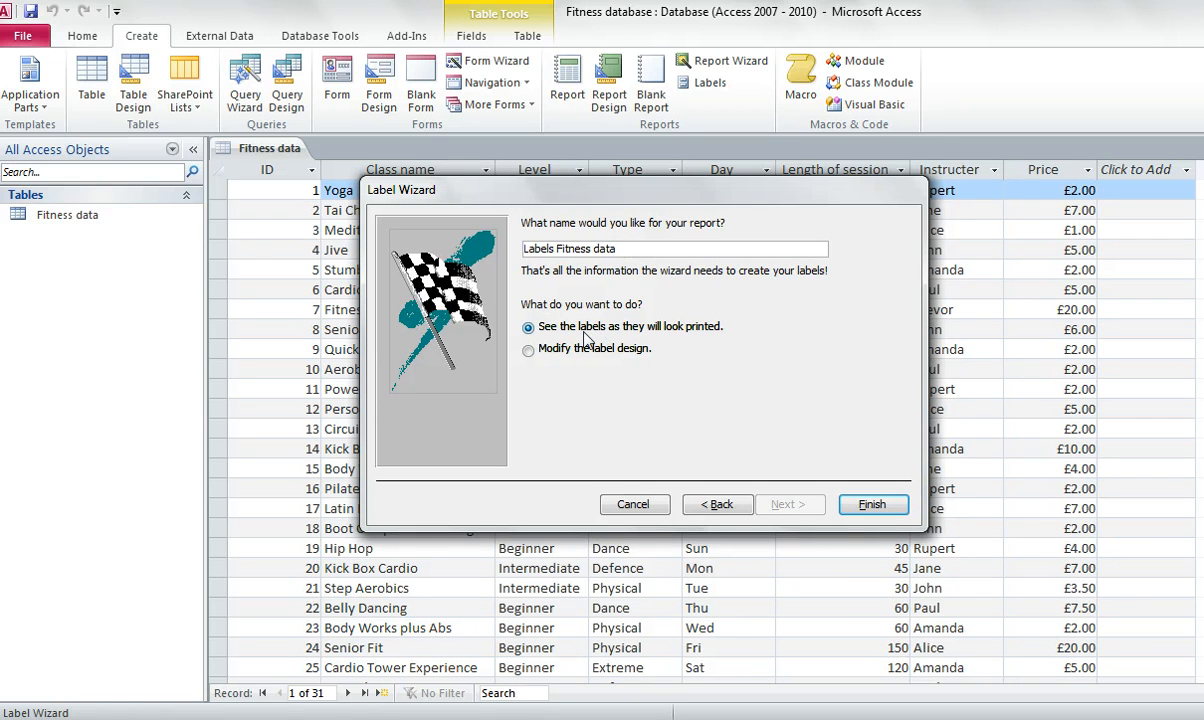
left_click(872, 505)
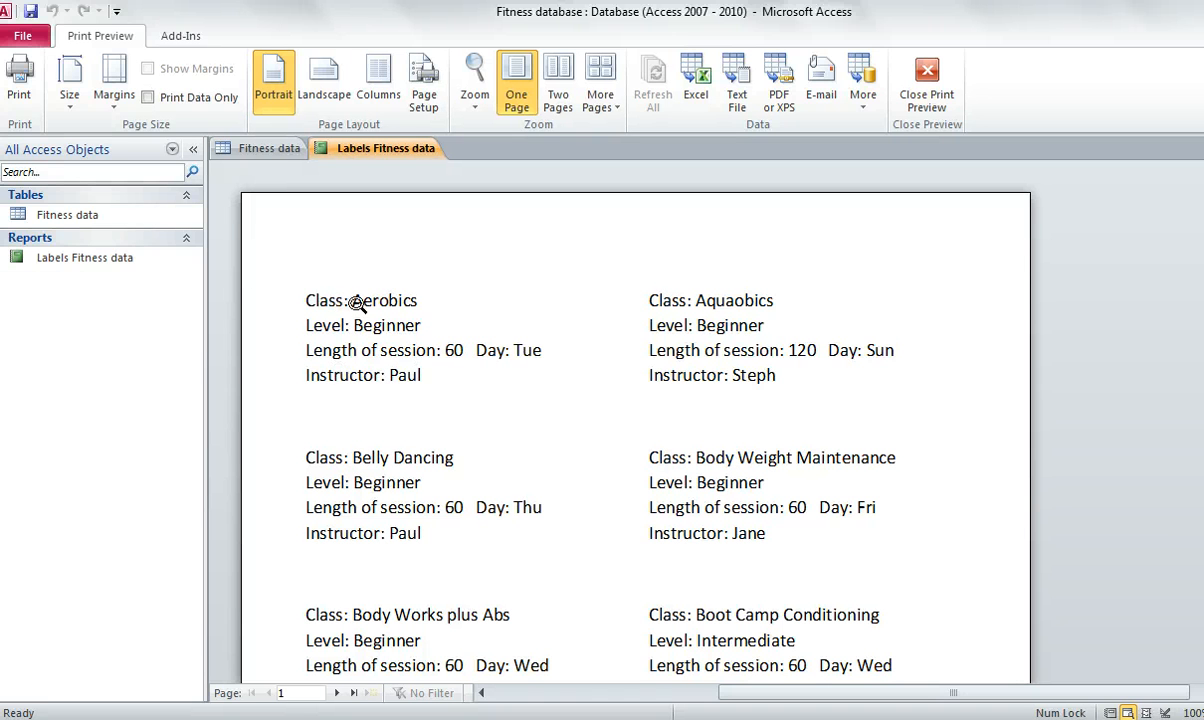
Close the print preview and shift the Length of session and Instructor text boxes slightly down in the label design
left_click(918, 97)
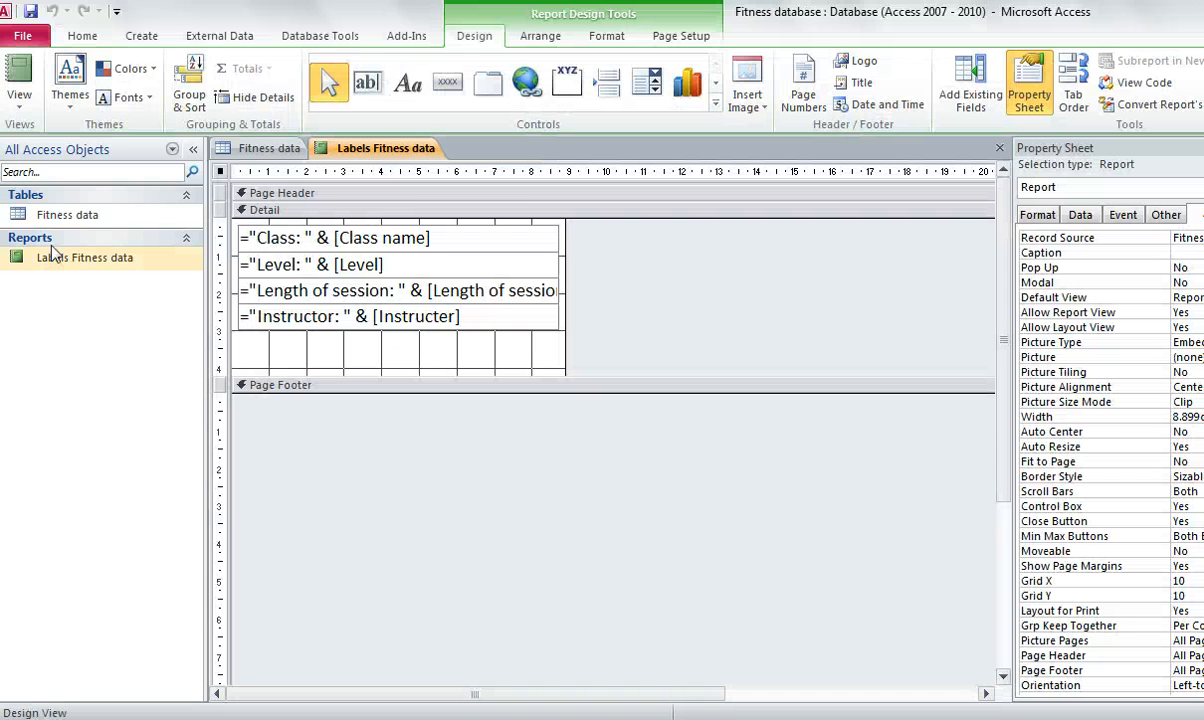
left_click(20, 100)
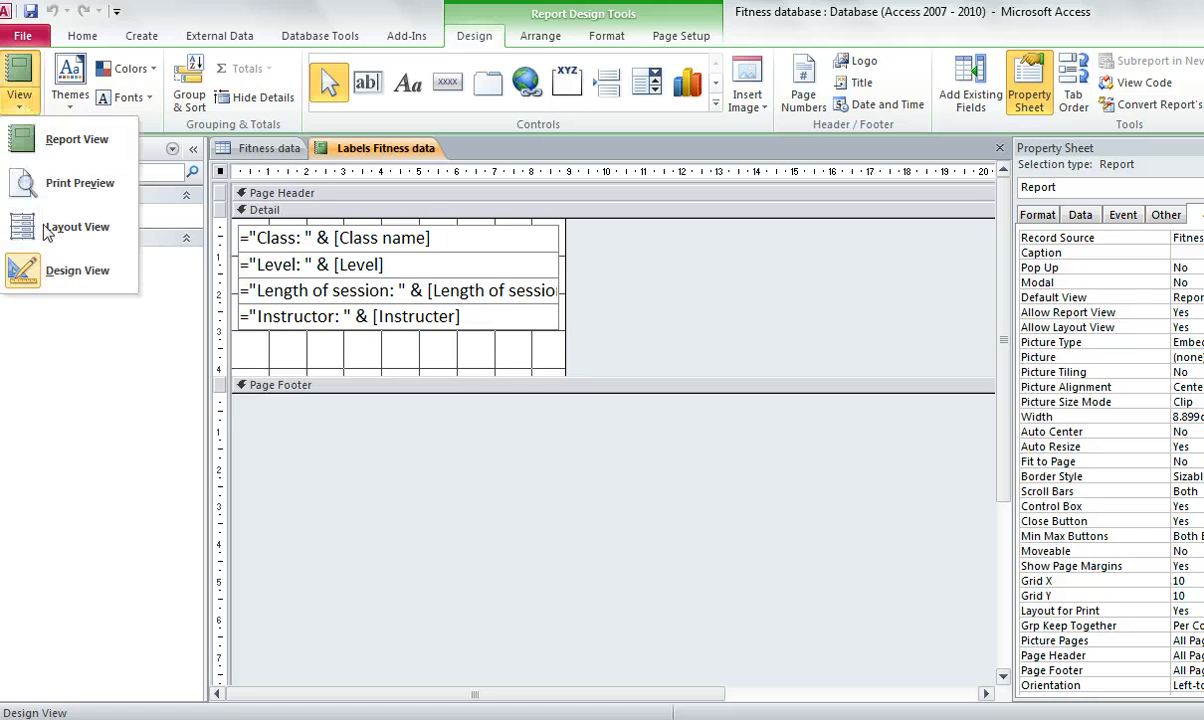
left_click(323, 364)
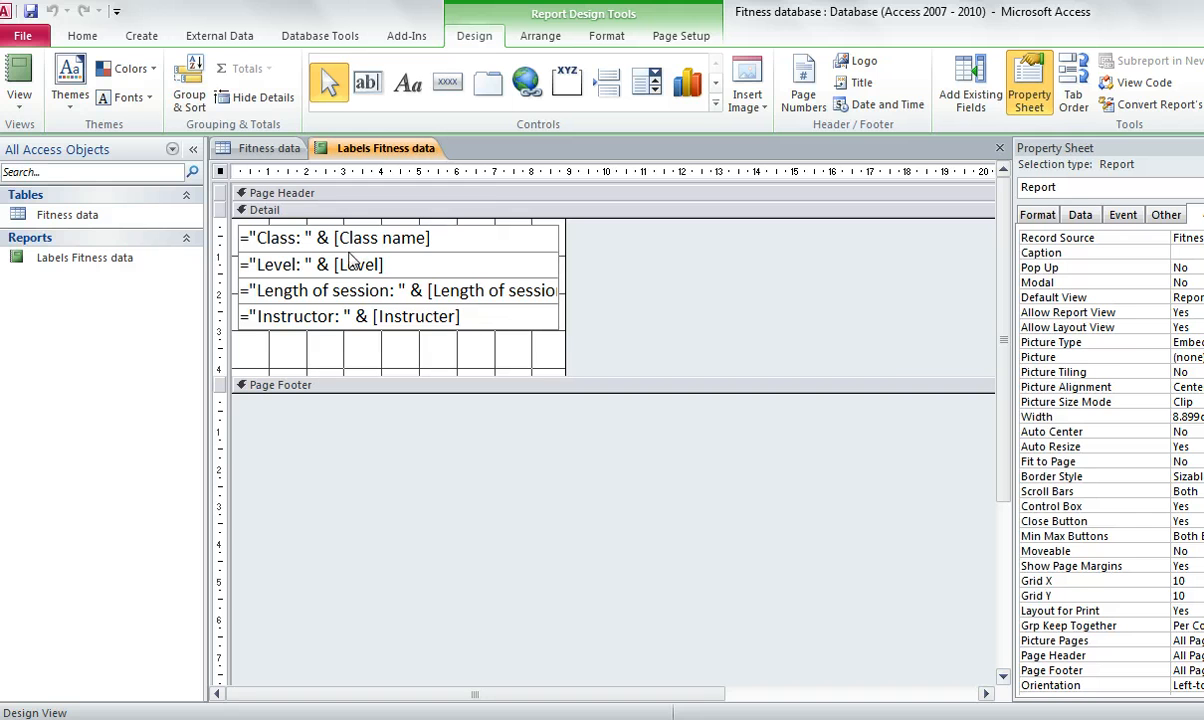
mouse_move(462, 323)
left_mouse_down()
mouse_move(462, 338)
mouse_move(472, 301)
left_mouse_up()
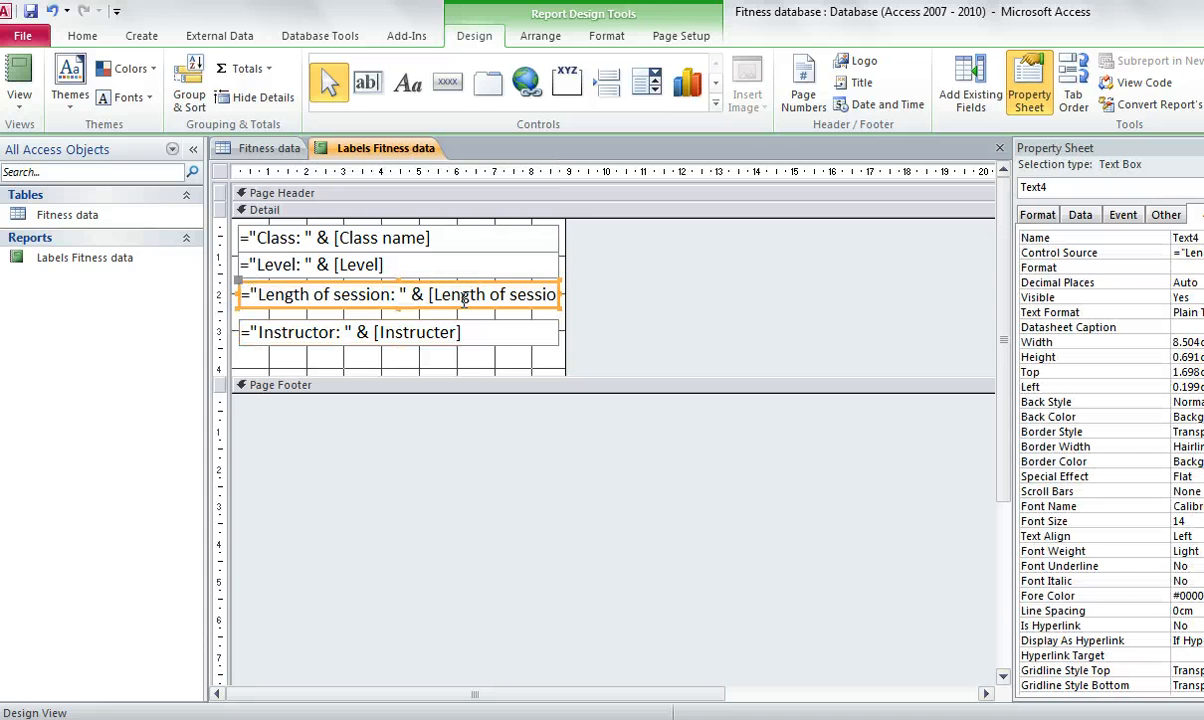
left_click(475, 362)
Make the Class name text box in the label's Detail section bold
left_click(462, 240)
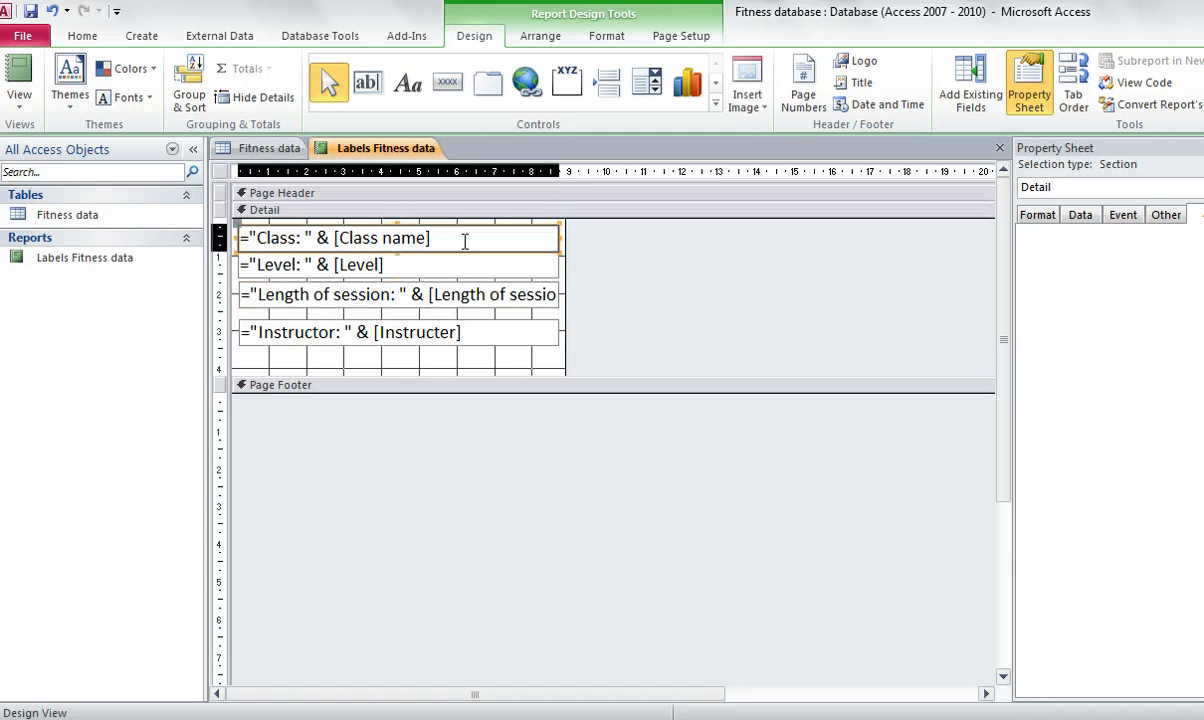
left_click(608, 40)
left_click(138, 97)
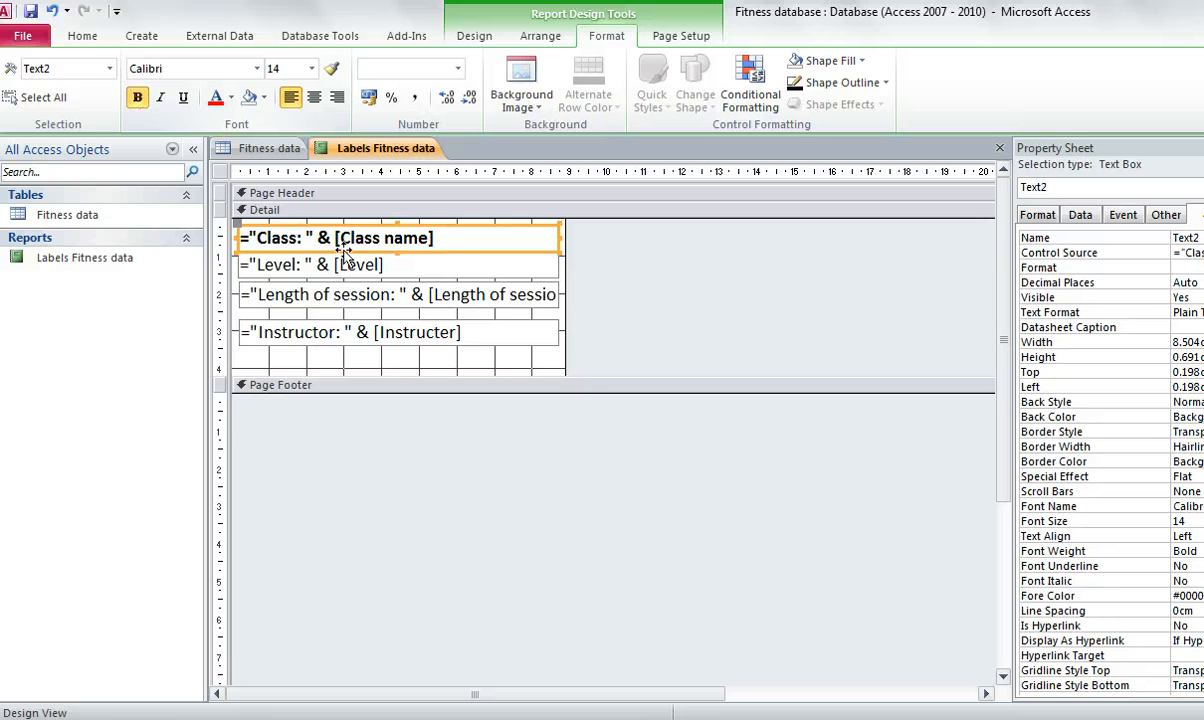
left_click(382, 358)
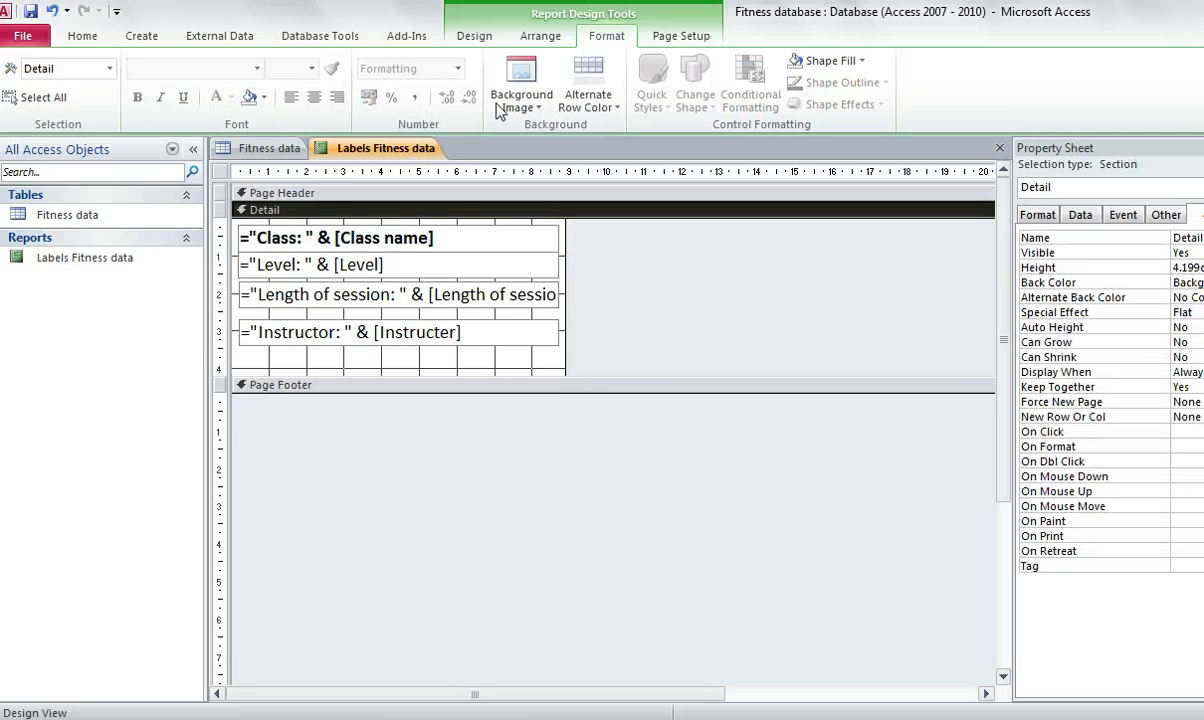
Draw a rectangle about 8.7 cm wide and 3.9 cm high around all text boxes in the Detail section
left_click(474, 36)
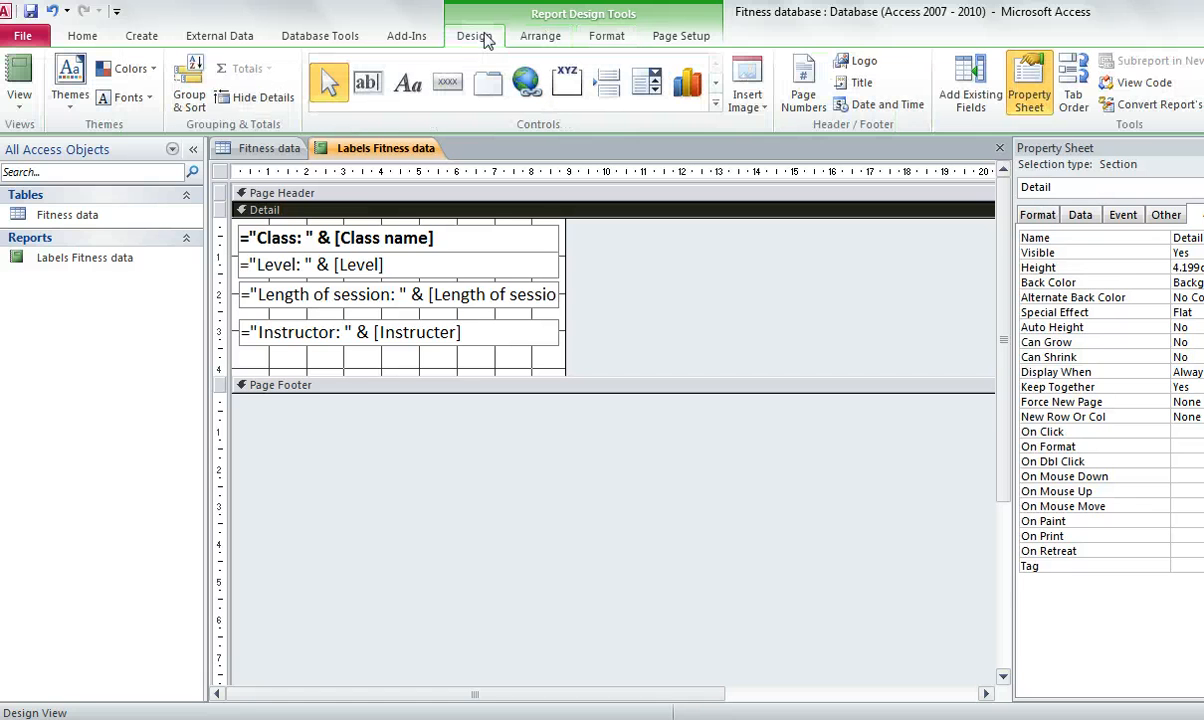
left_click(716, 107)
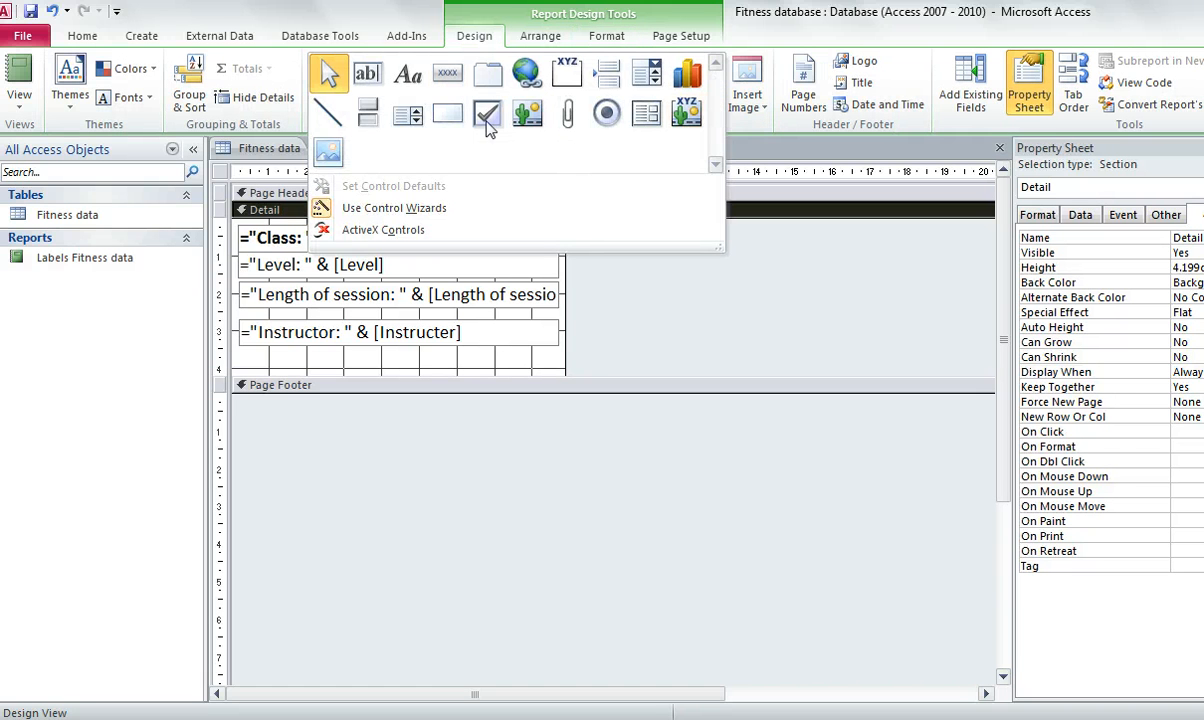
left_click(450, 116)
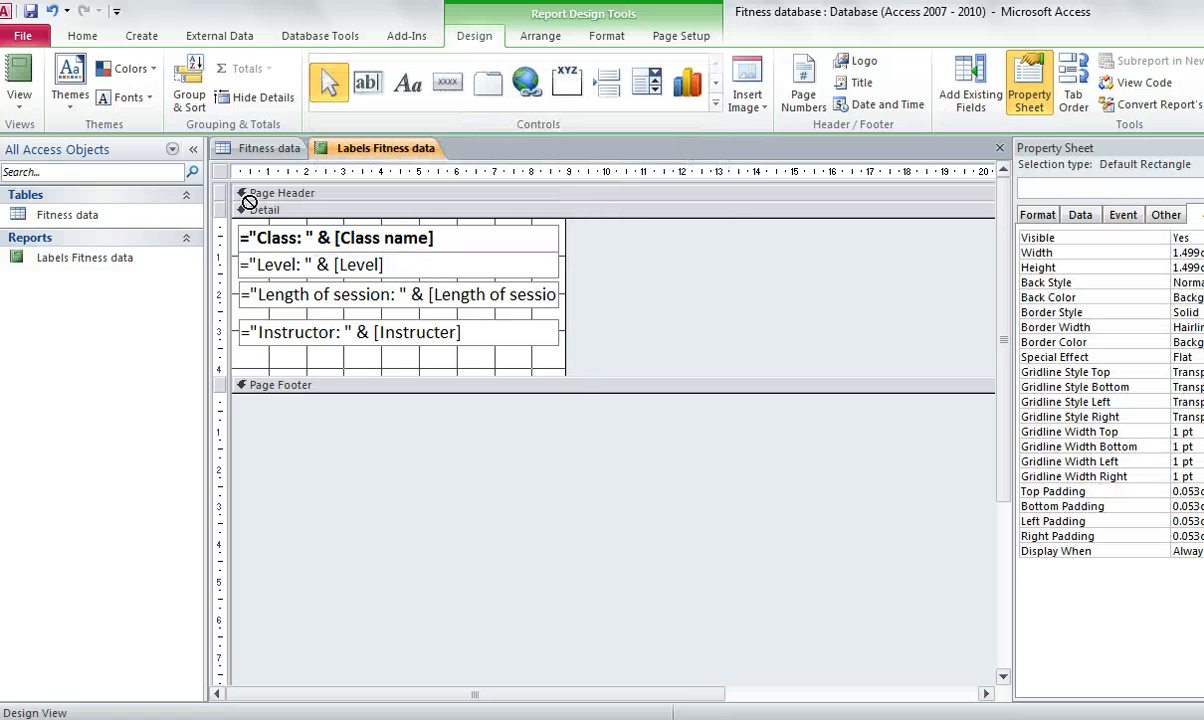
left_click_drag(234, 221, 561, 368)
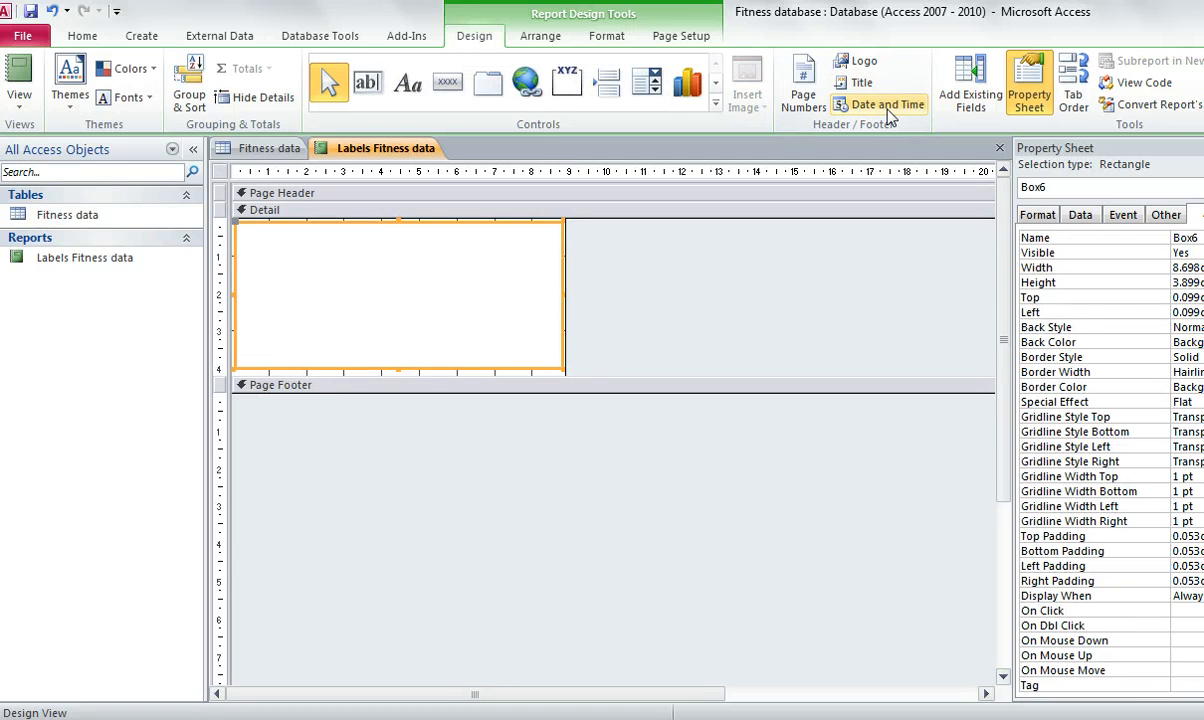
Set the outline thickness of the rectangle around the label to 3 pt
left_click(606, 36)
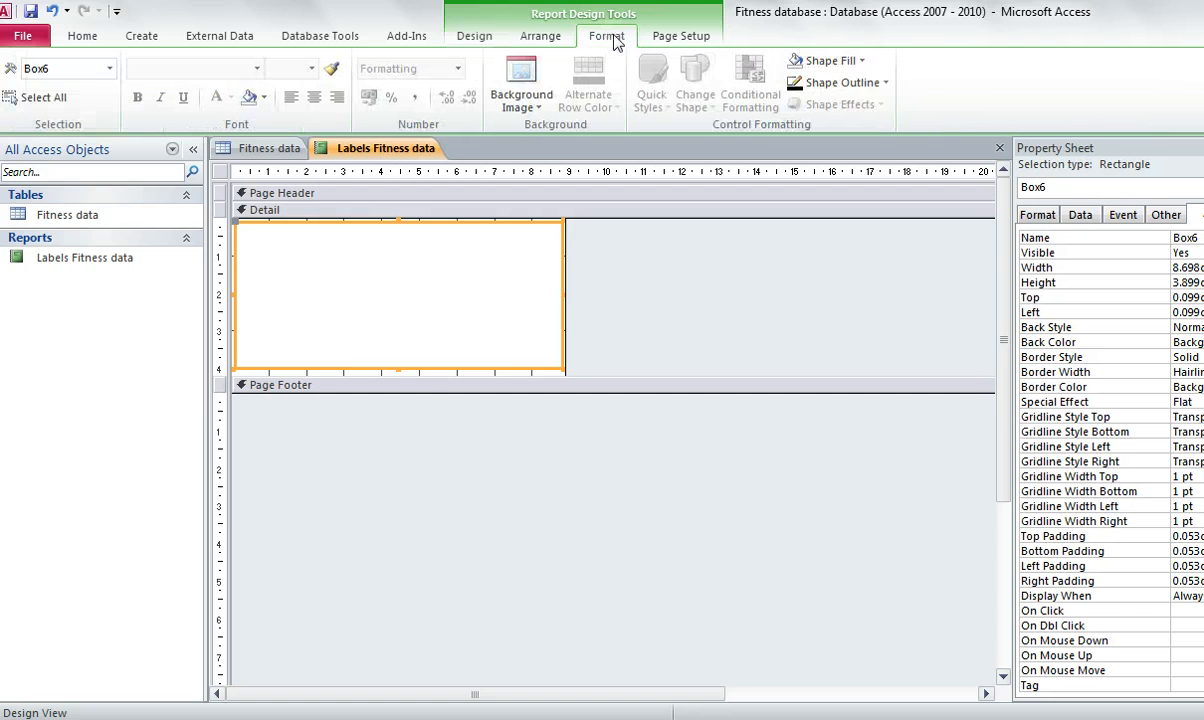
left_click(860, 87)
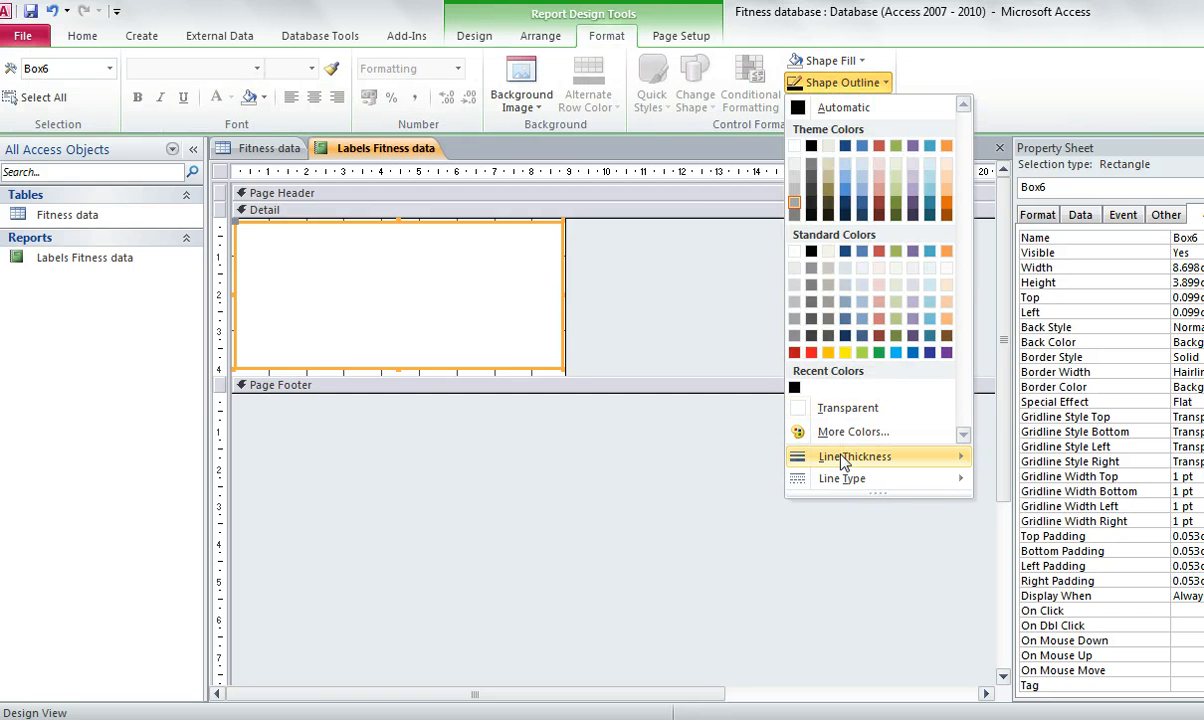
mouse_move(840, 458)
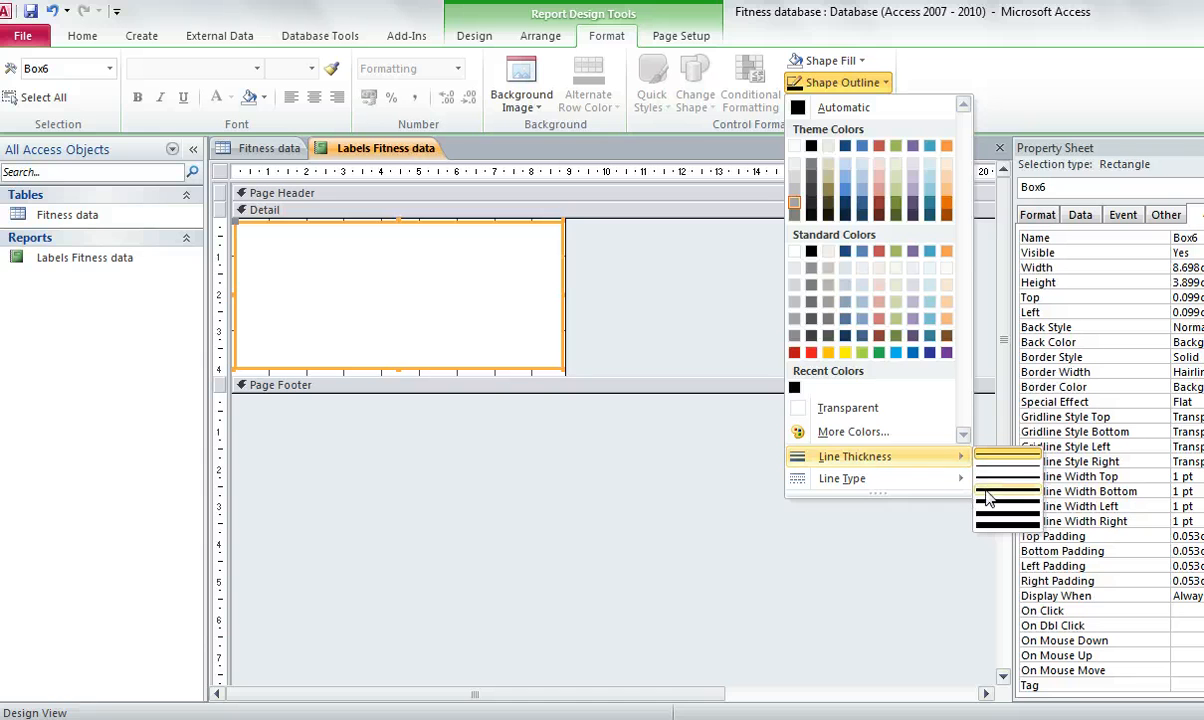
left_click(986, 494)
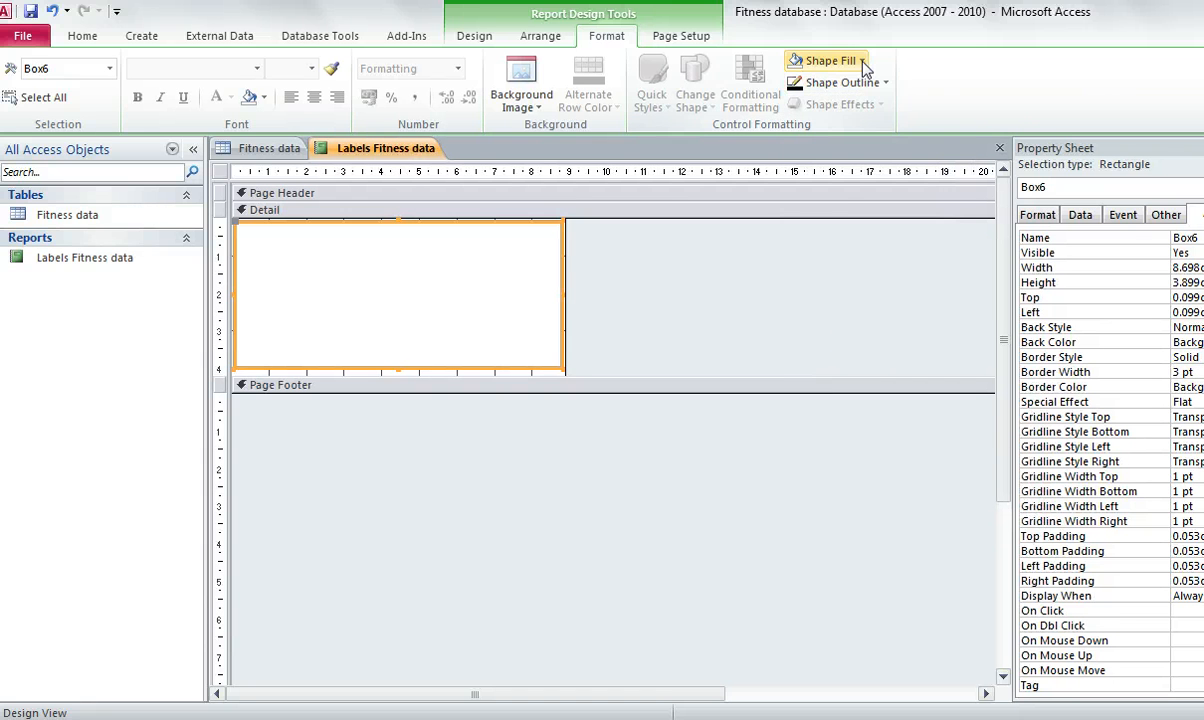
Set the rectangle's shape fill to Transparent so the label's text boxes show through
left_click(862, 62)
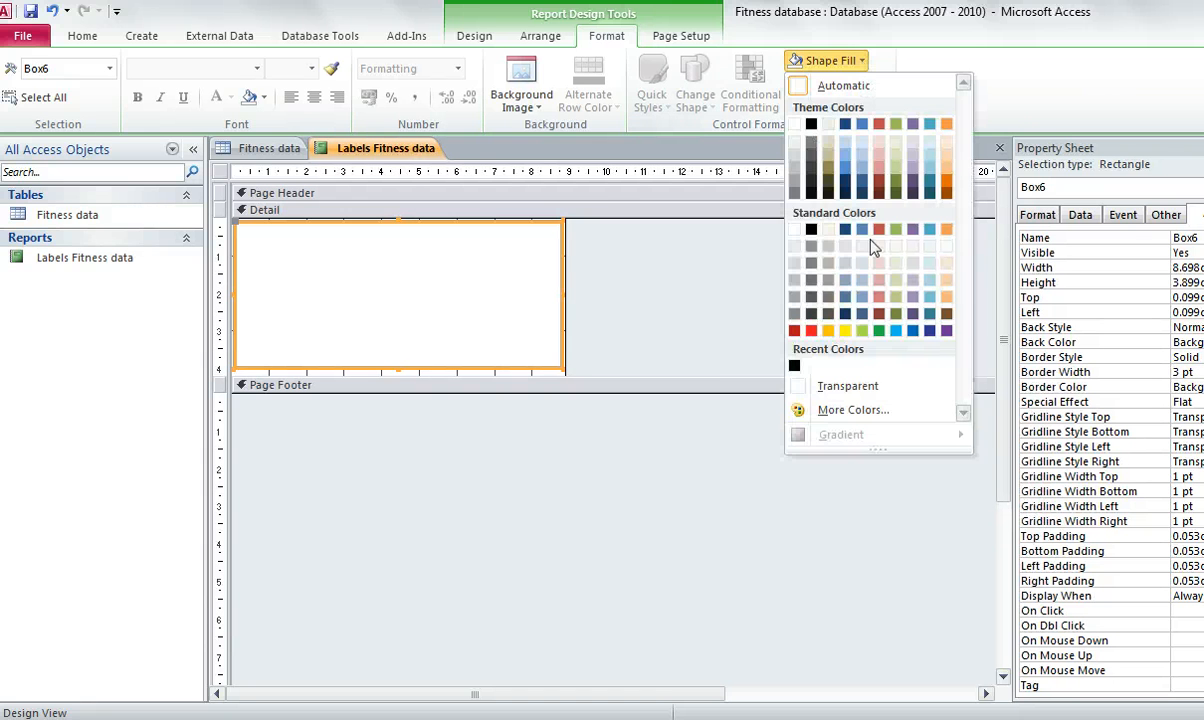
left_click(847, 387)
left_click(711, 324)
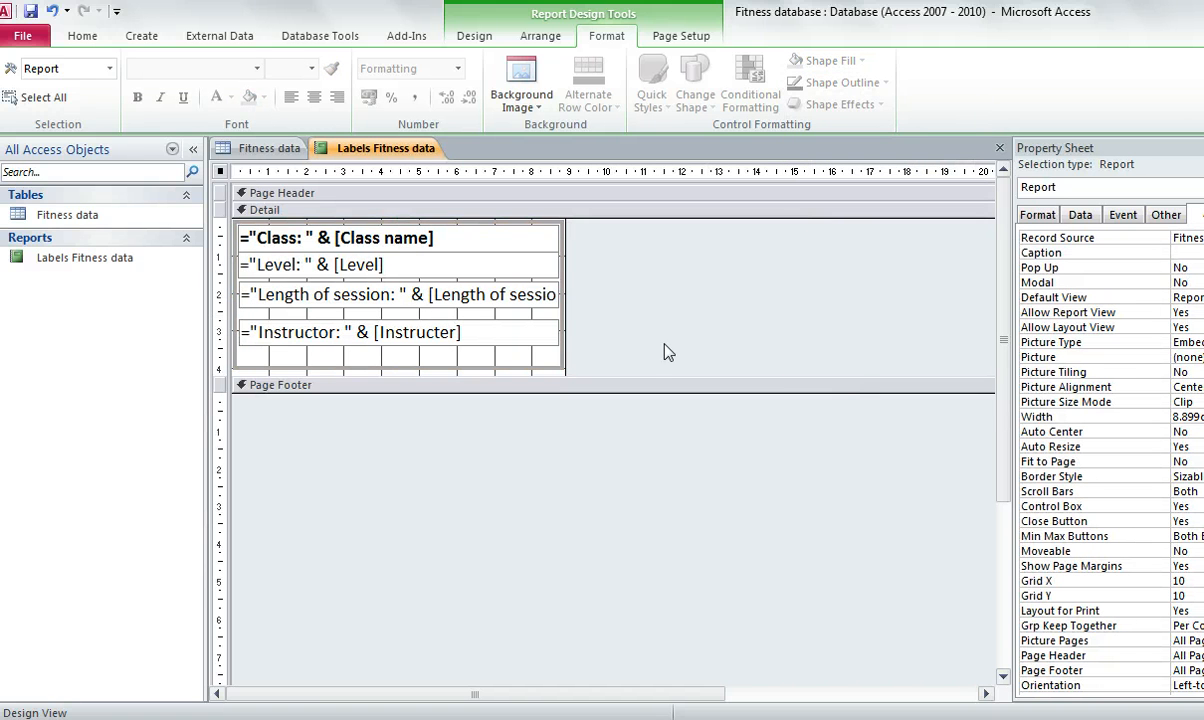
Switch the Labels Fitness data report from Design View to Report View to check the bordered labels
left_click(390, 267)
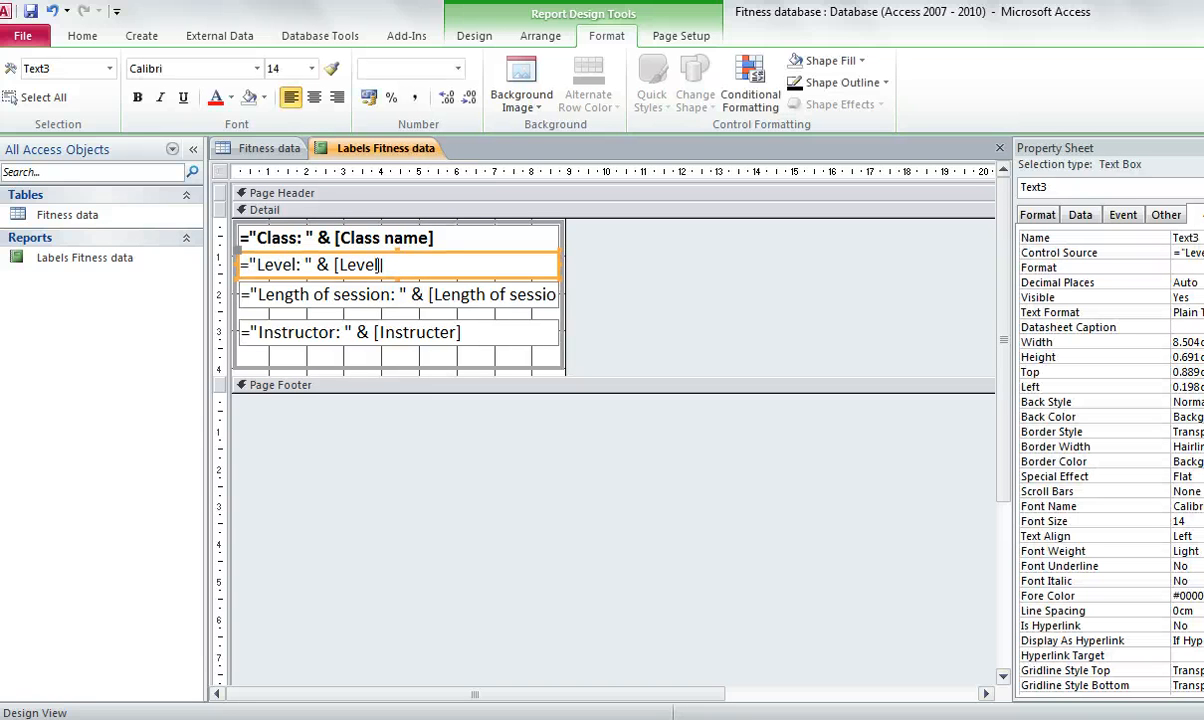
left_click(397, 363)
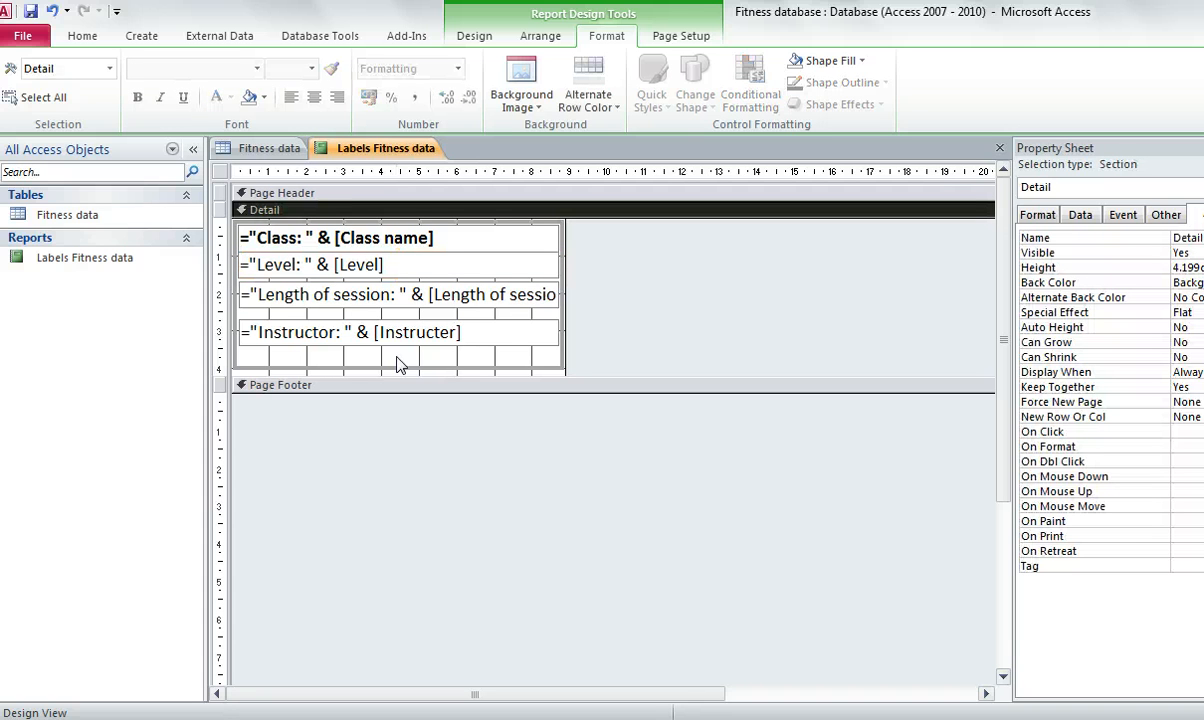
left_click(85, 38)
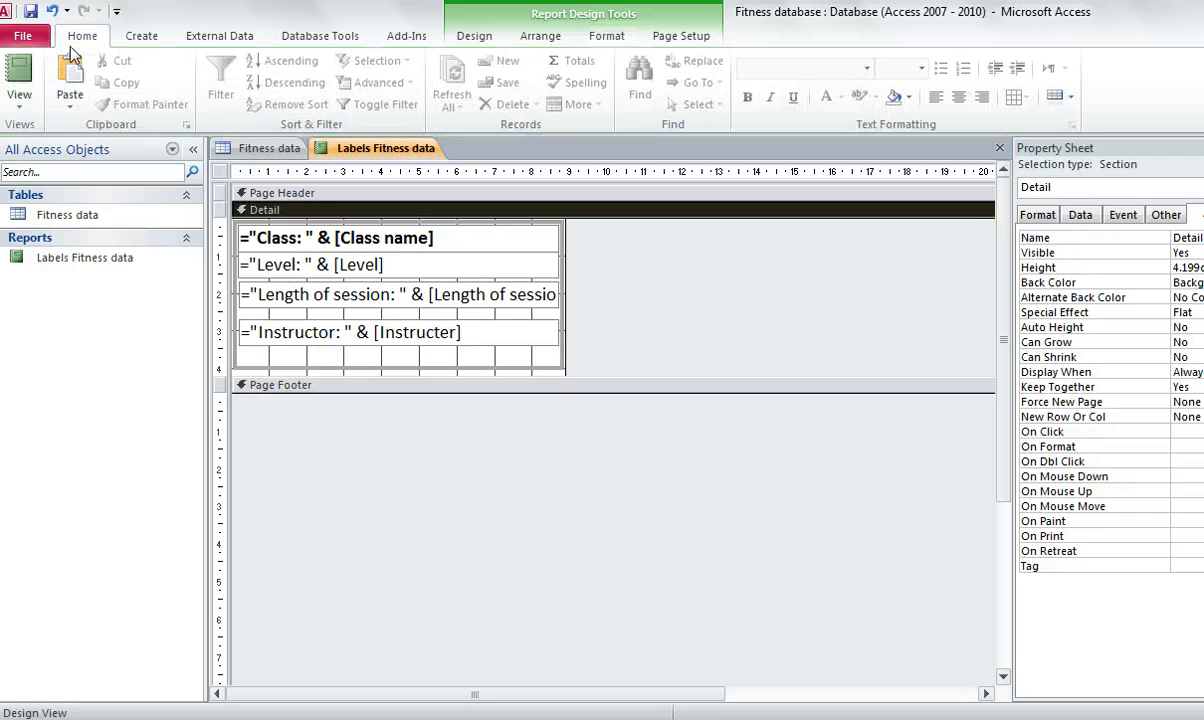
left_click(19, 70)
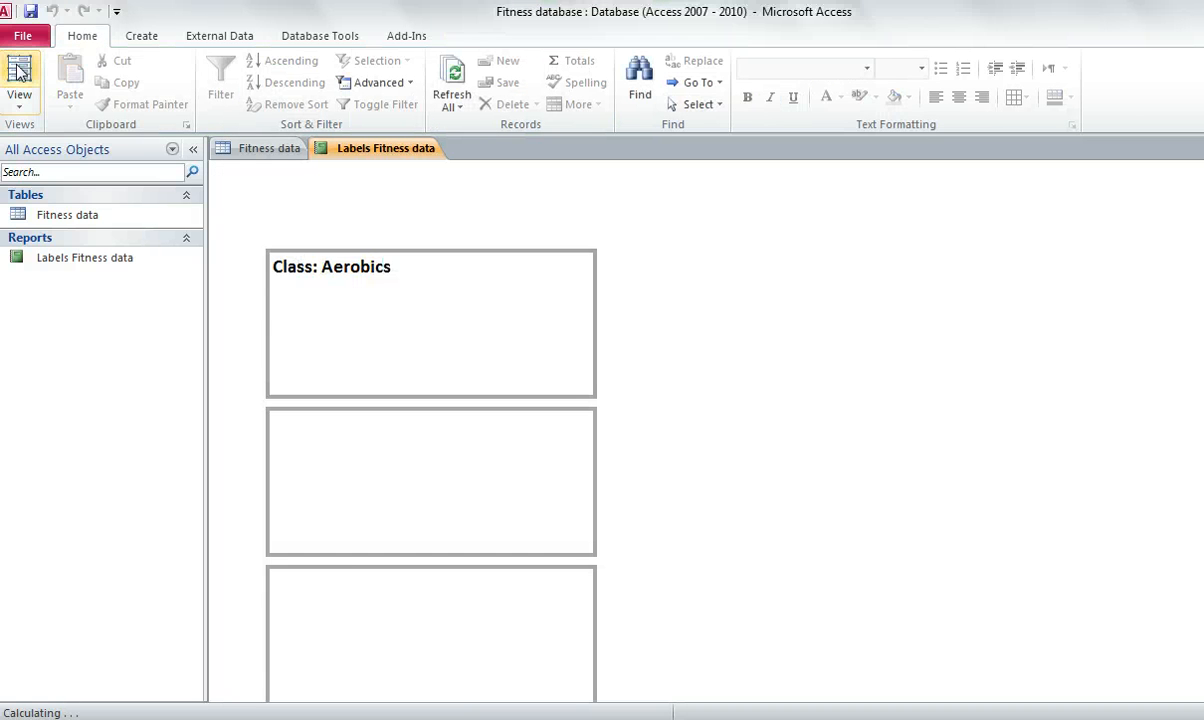